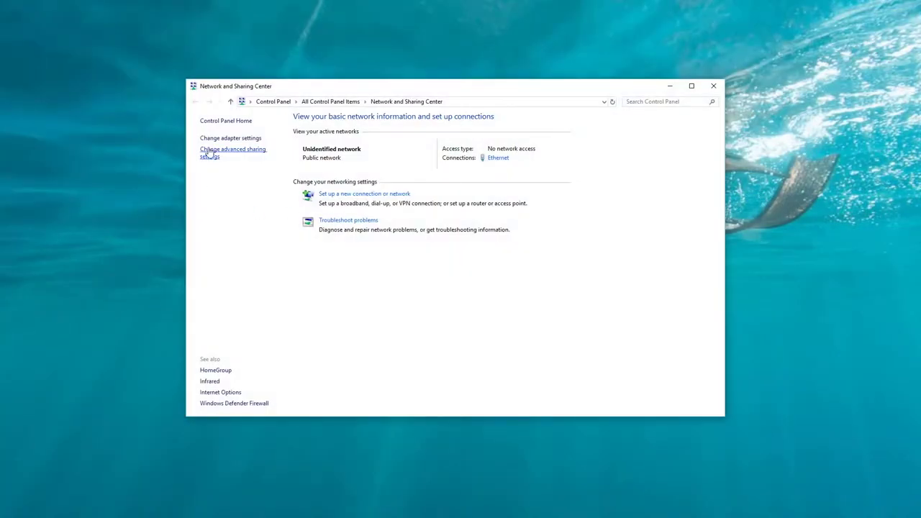
Give the Ethernet adapter static IPv4 192.168.1.100 with mask 255.255.255.0 and apply.
click(228, 139)
click(404, 159)
right_click(407, 158)
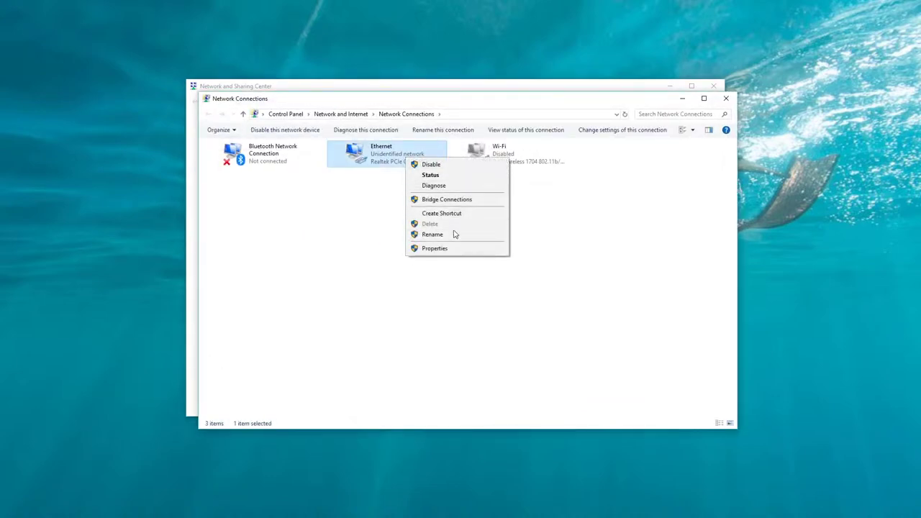
click(435, 248)
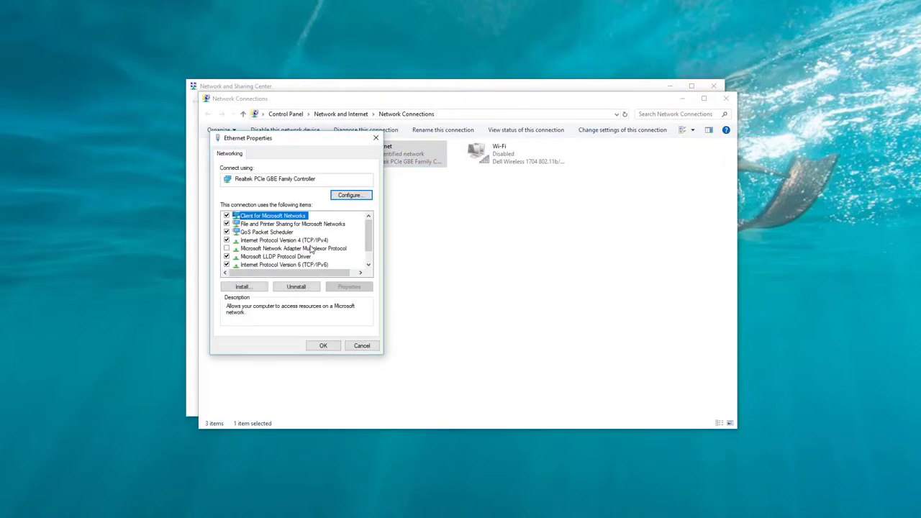
double_click(303, 240)
click(245, 243)
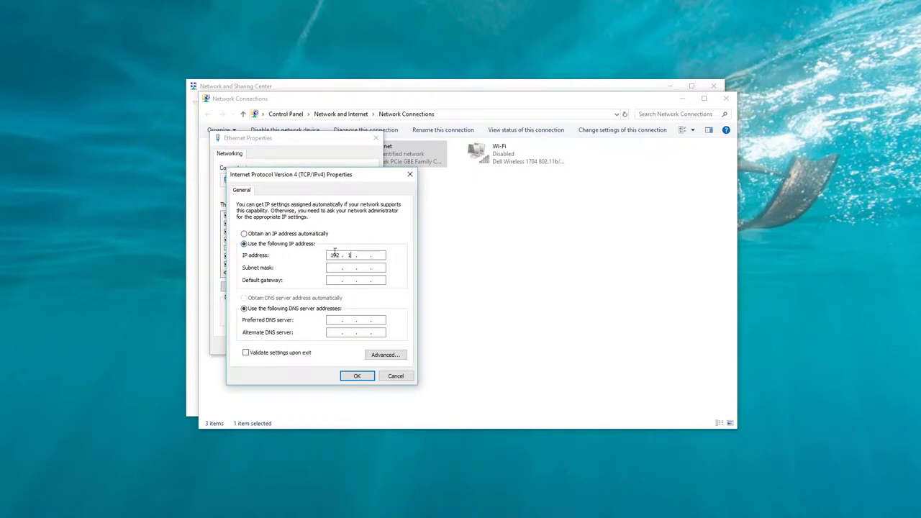
click(335, 255)
text(192.168.1.100)
key(Tab)
click(355, 376)
click(324, 345)
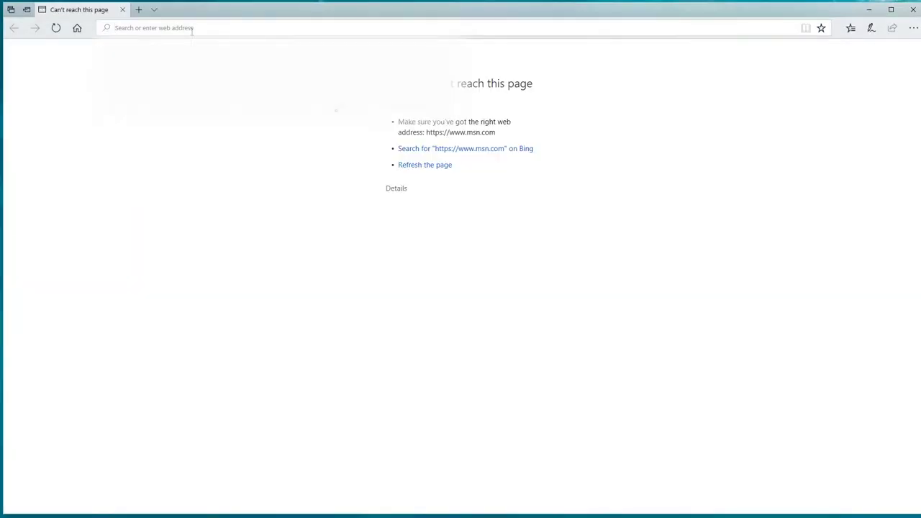
Log in to the switch at 192.168.1.1 as admin and open the Monitor section.
click(192, 28)
text(192.)
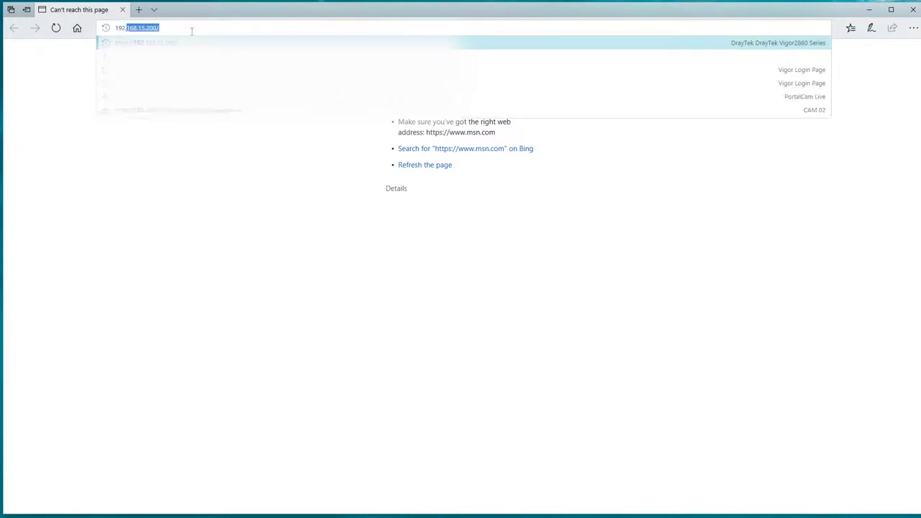
text(168.1.1)
key(Return)
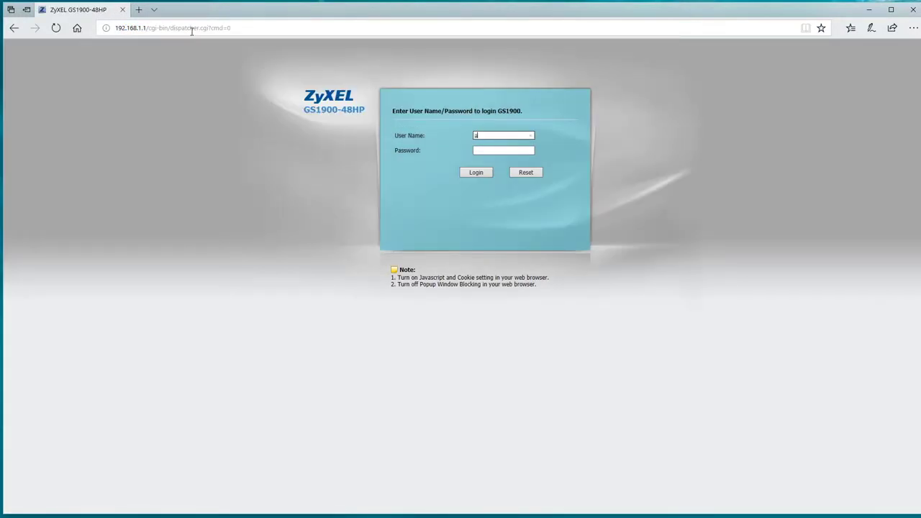
text(admin)
key(Tab)
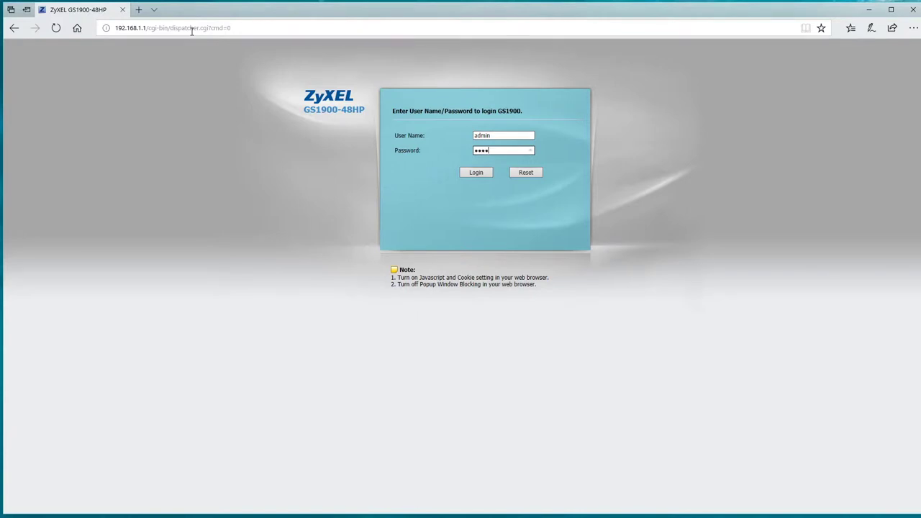
key(Return)
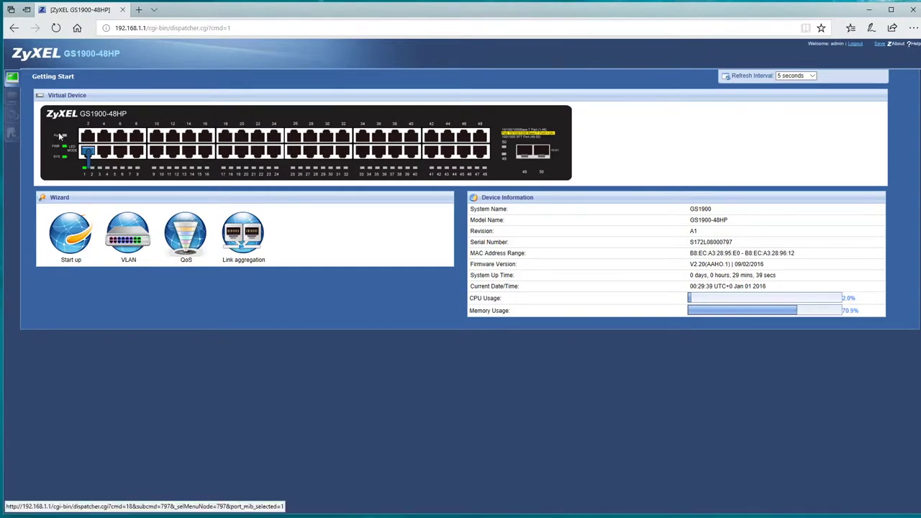
click(12, 97)
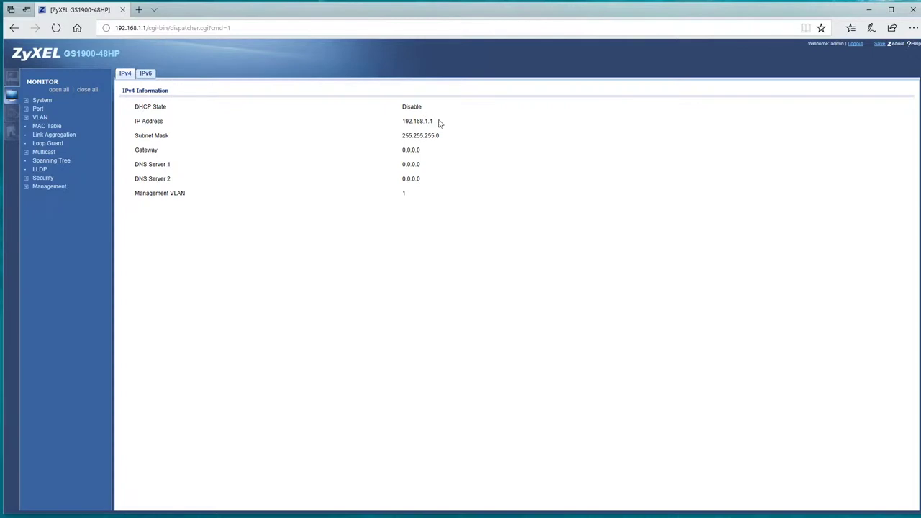
Review the switch's IP information and system name, location and contact pages.
click(27, 102)
click(42, 109)
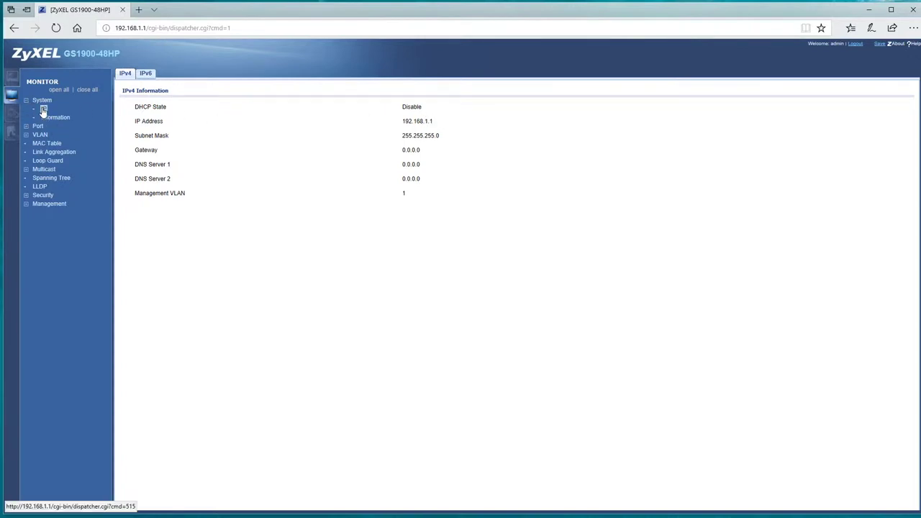
click(52, 118)
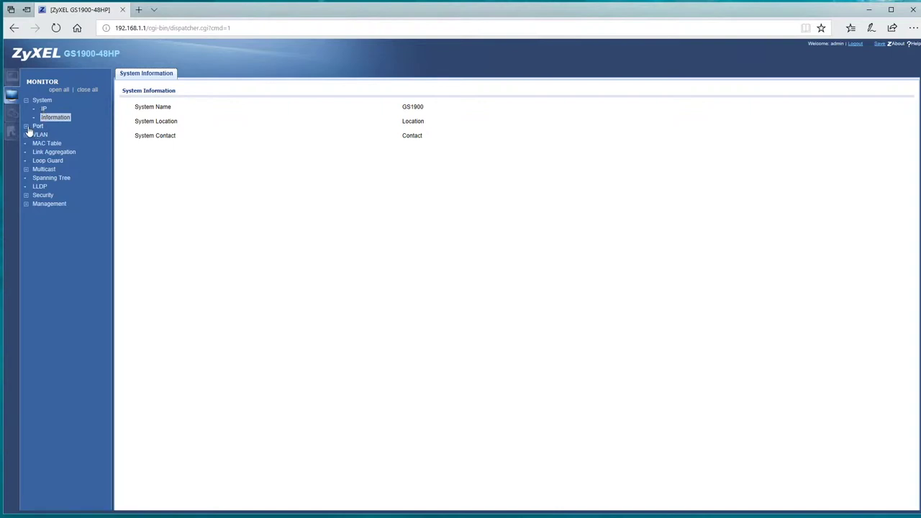
Review port status, port 1 counters and bandwidth utilization, leaving IFG set to Enable.
click(27, 127)
click(46, 136)
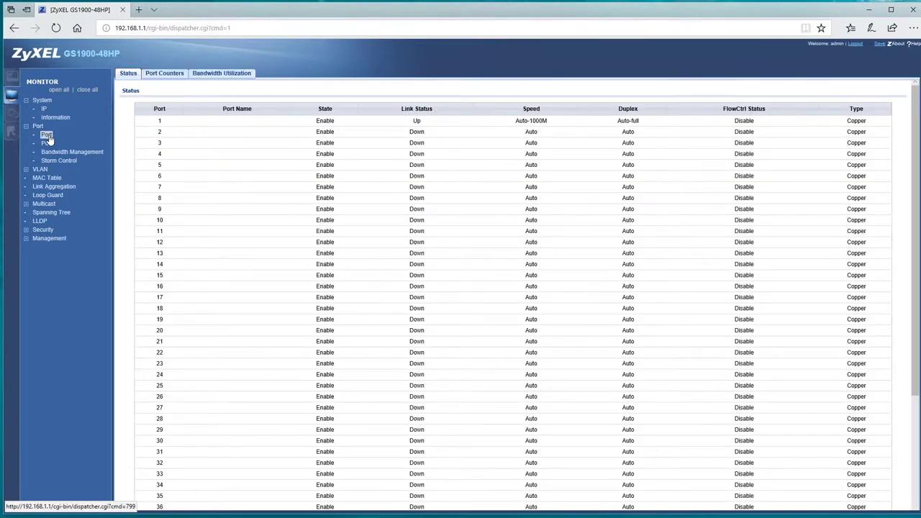
click(173, 76)
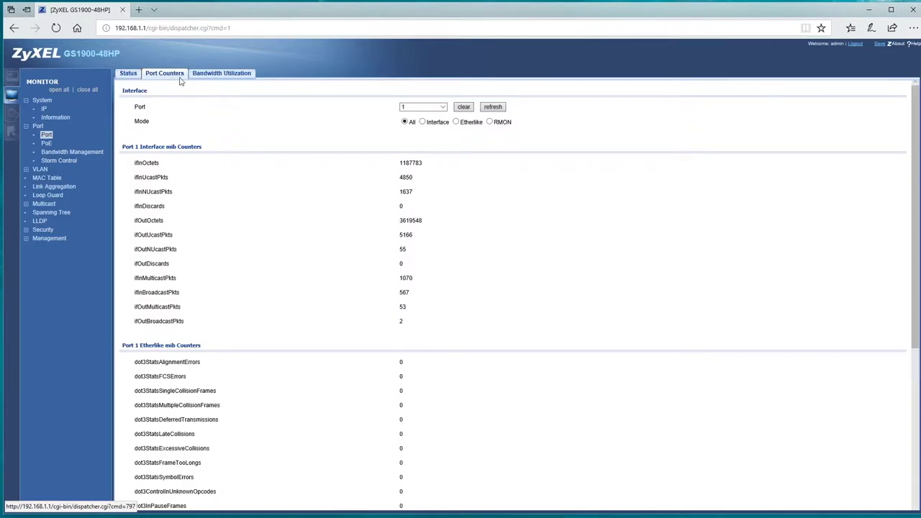
scroll(379, 278, down, 4)
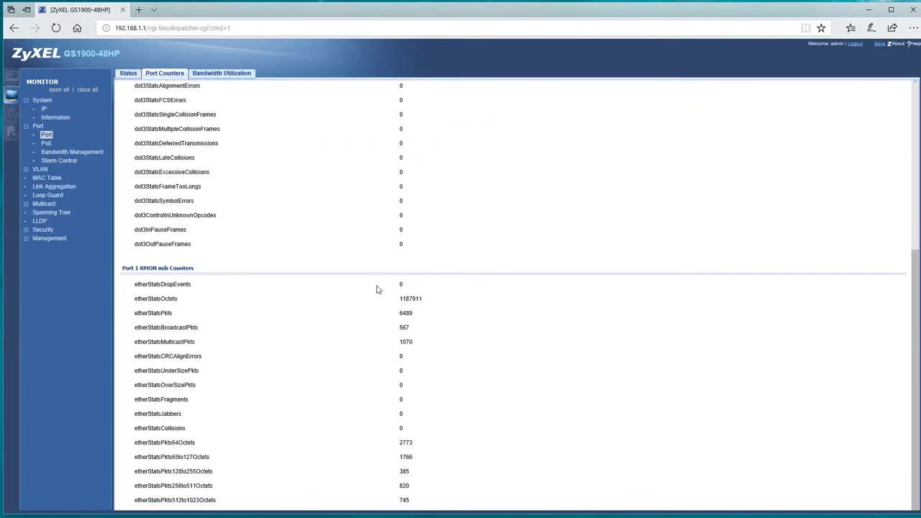
scroll(377, 289, up, 4)
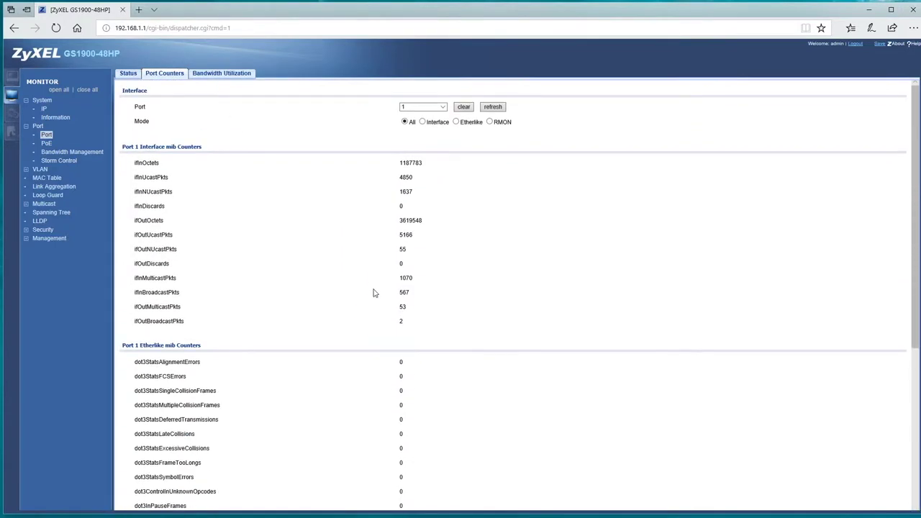
click(225, 74)
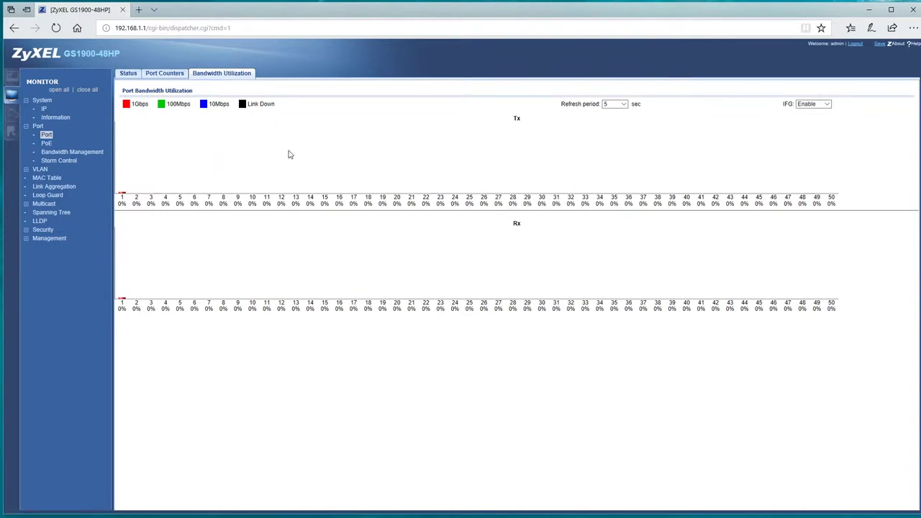
click(626, 104)
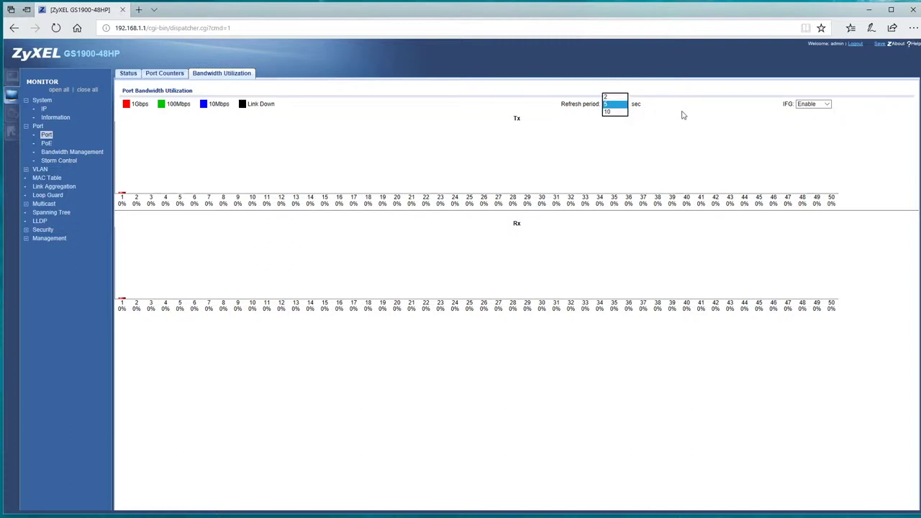
click(821, 105)
click(153, 143)
Check the PoE monitor page, then revisit the port 1 counters and port status table.
click(48, 144)
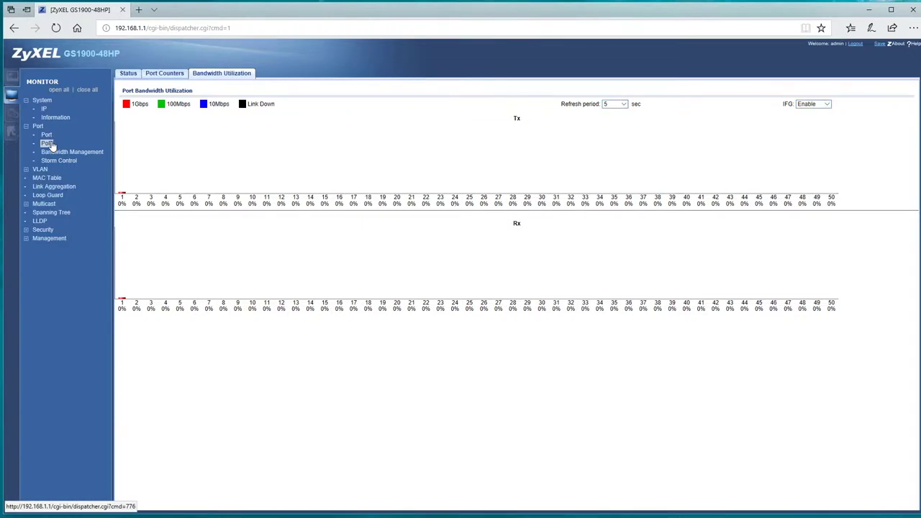
click(166, 75)
click(132, 76)
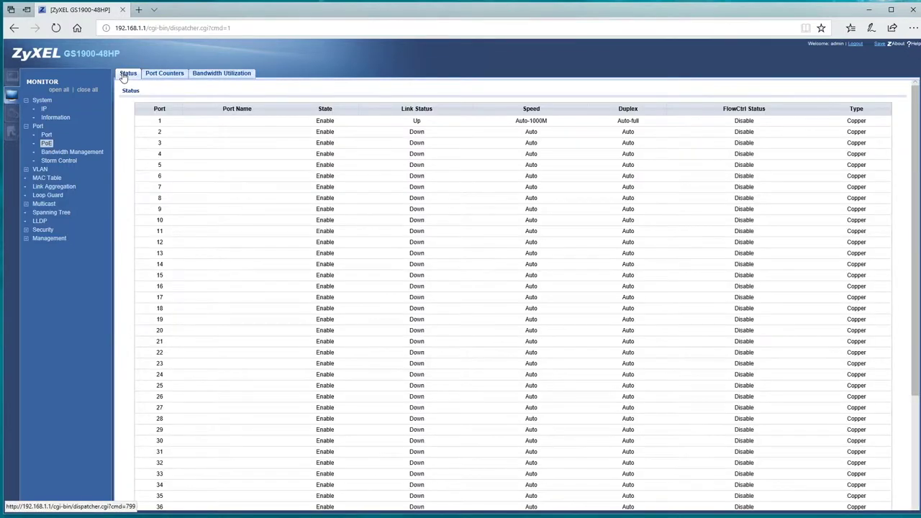
Review the per-port bandwidth rate limits and storm control tables.
click(89, 154)
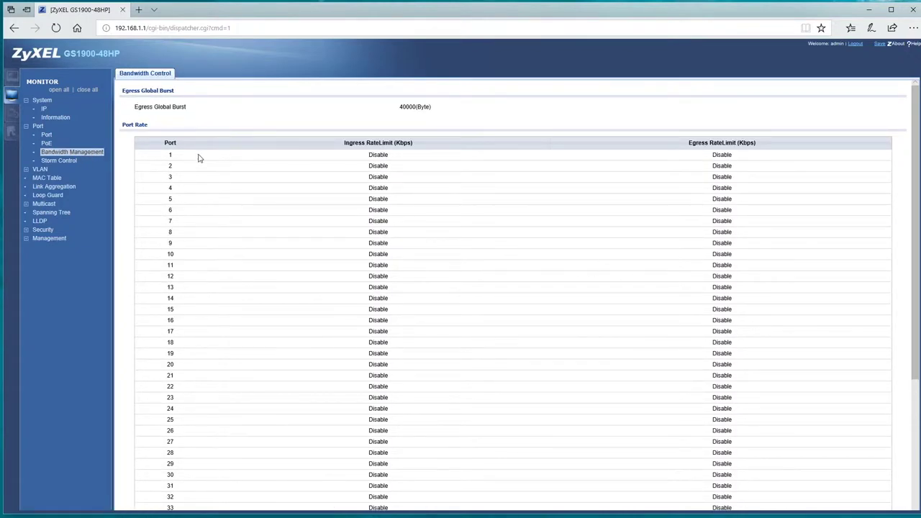
scroll(717, 207, down, 3)
scroll(717, 209, up, 3)
click(70, 161)
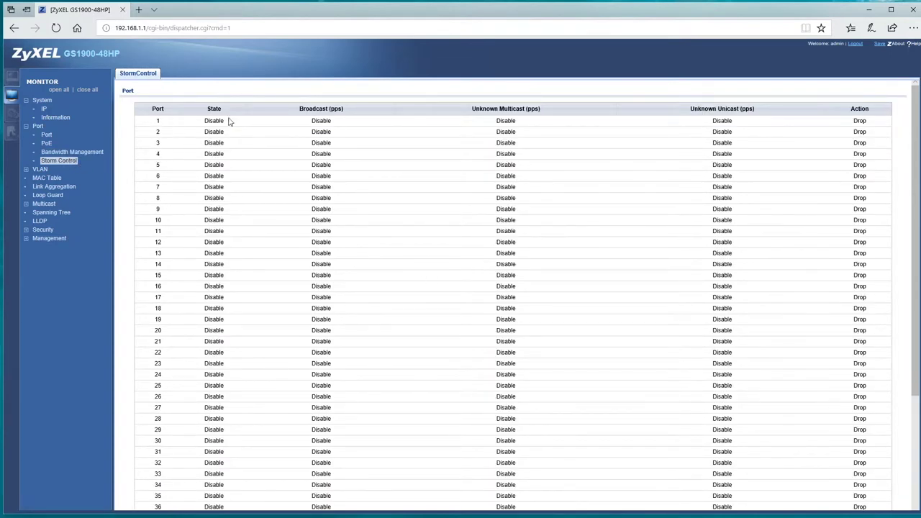
scroll(208, 124, down, 3)
Review the VLAN list, per-port VLAN settings, membership, guest VLAN and voice VLAN status.
click(42, 169)
click(48, 178)
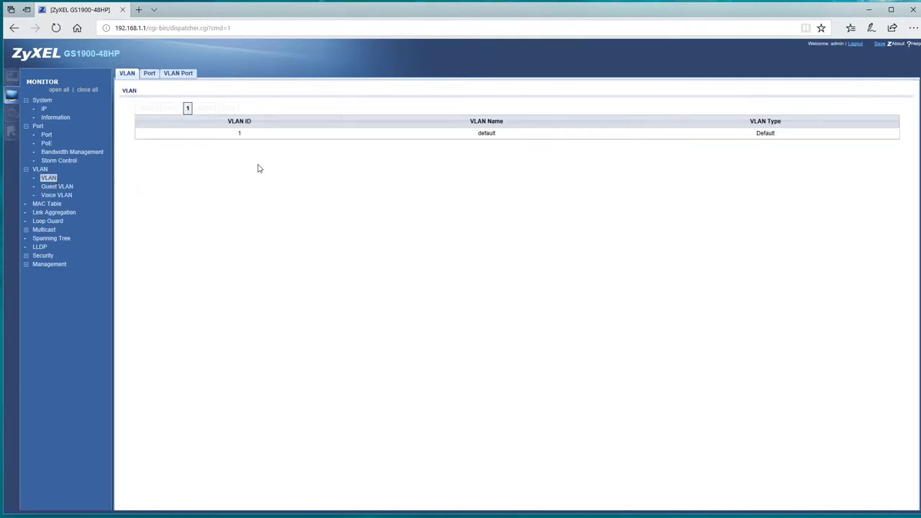
click(149, 74)
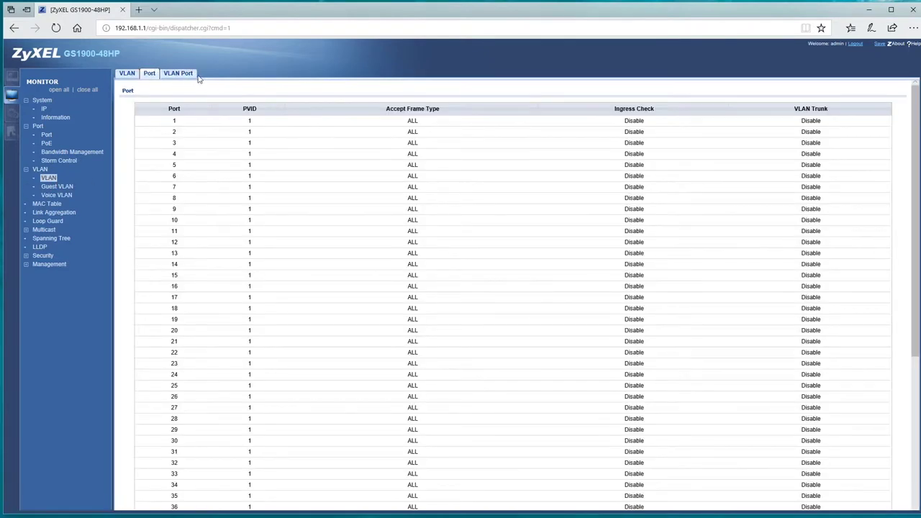
click(192, 76)
click(57, 188)
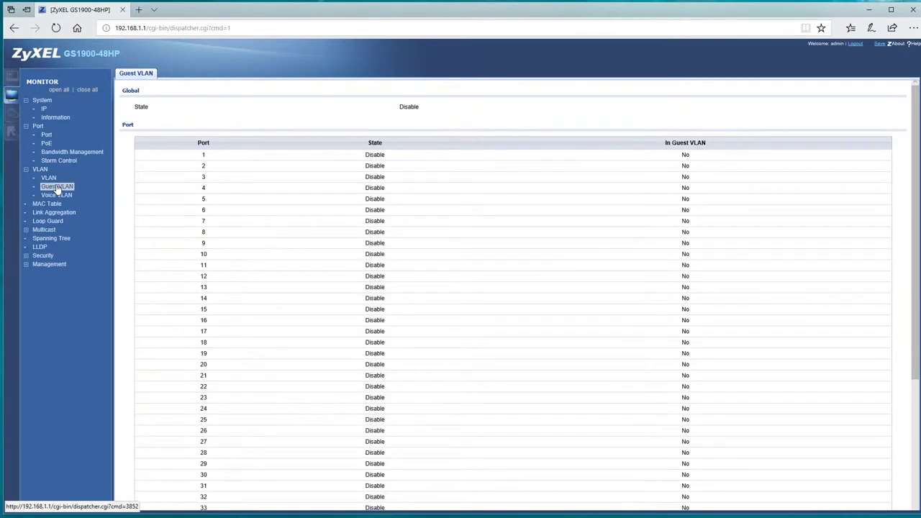
click(59, 196)
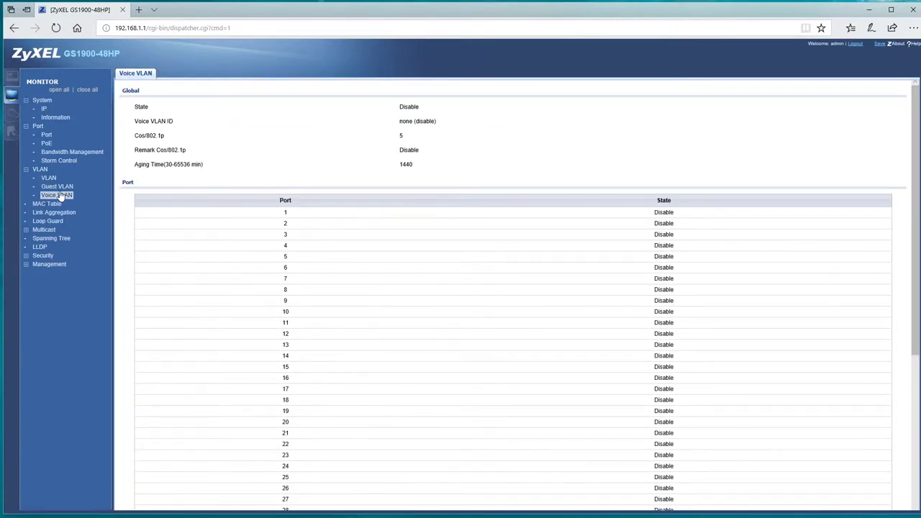
Check the MAC address table, link aggregation status and per-port loop guard status.
click(46, 204)
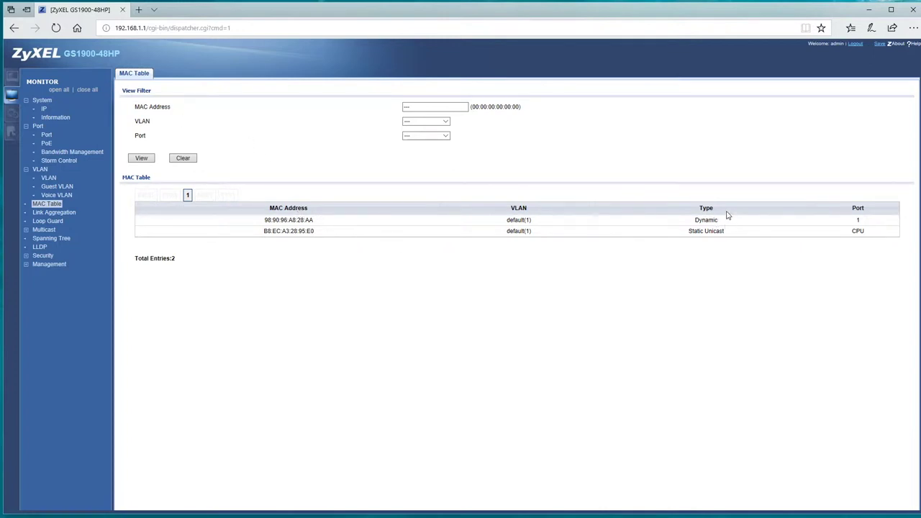
click(52, 214)
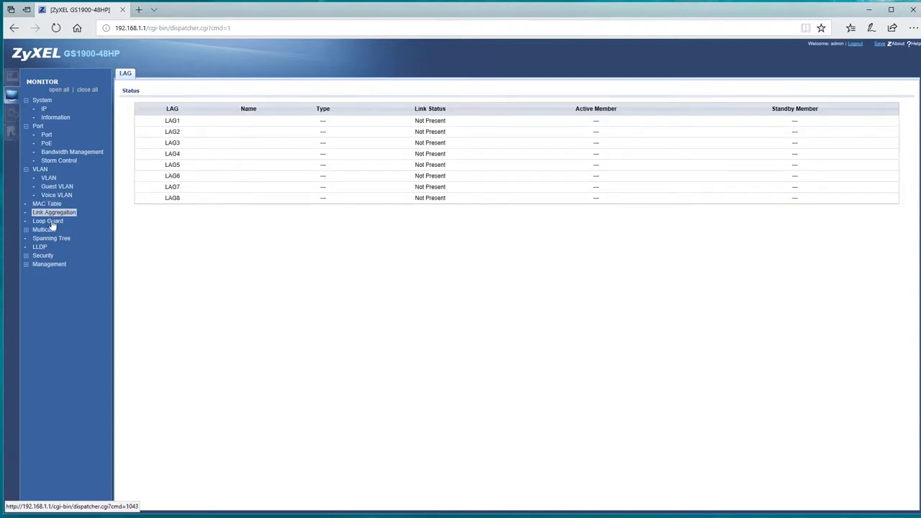
click(49, 222)
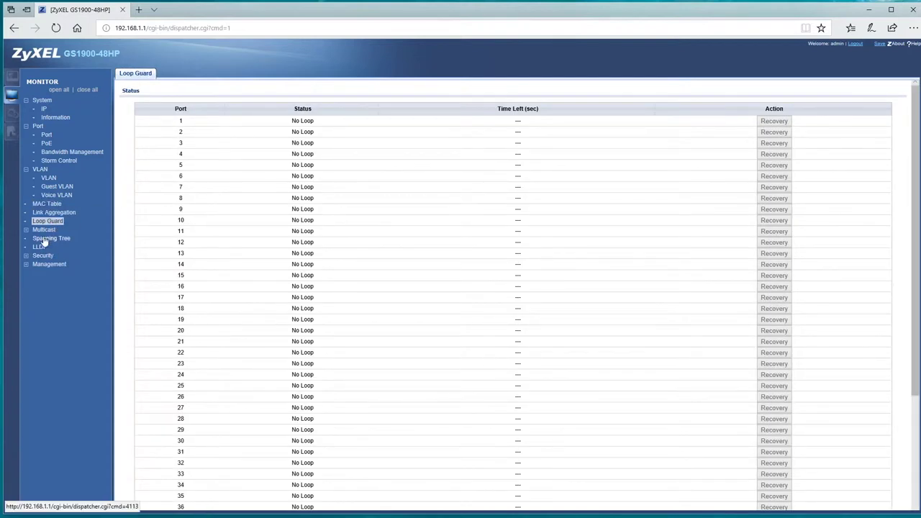
Review IGMP VLAN status, port statistics, group memberships and router ports.
click(42, 231)
click(49, 238)
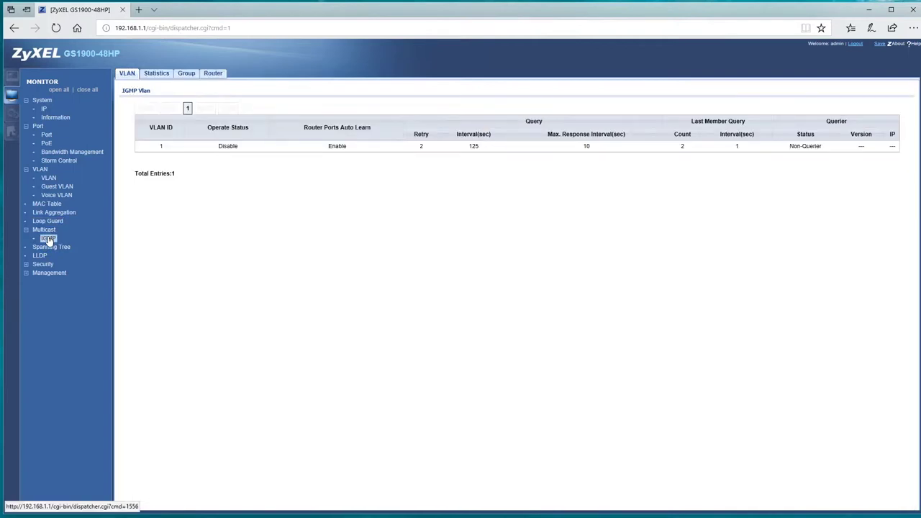
click(156, 76)
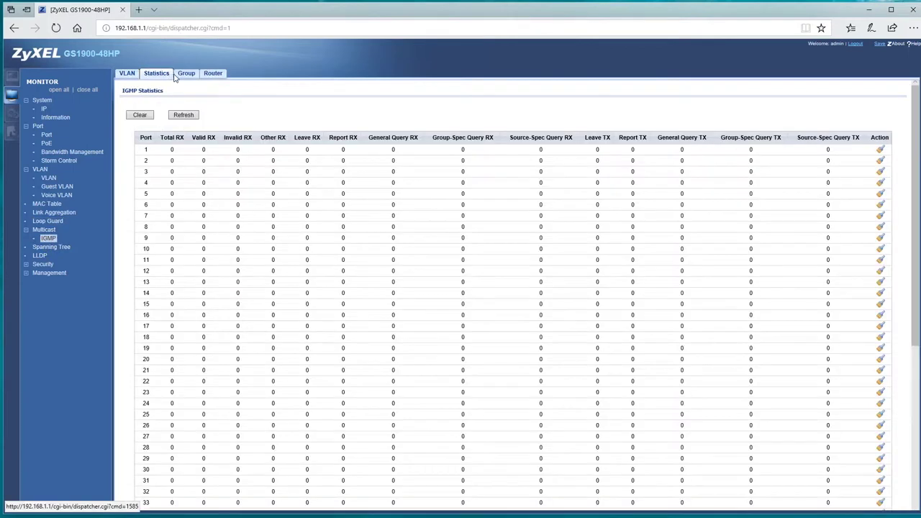
click(180, 76)
click(212, 76)
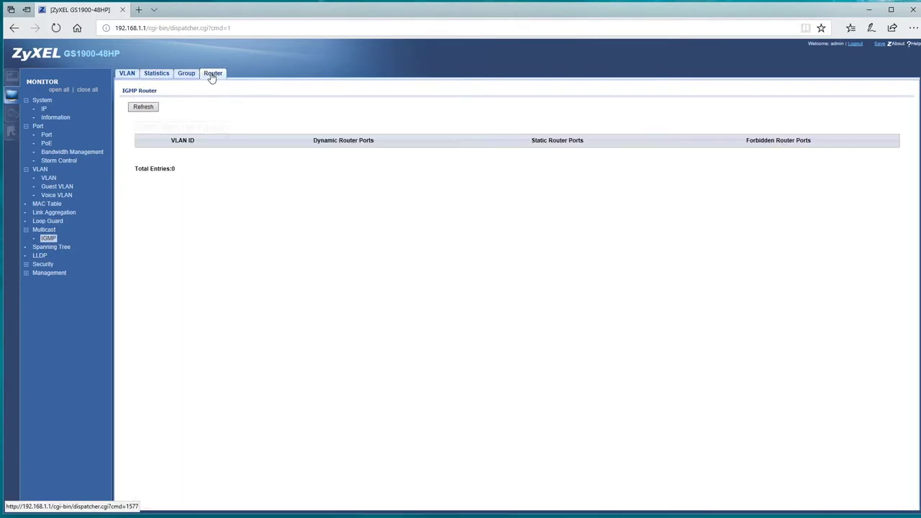
Review spanning tree CIST, MST instance, per-port details and BPDU statistics.
click(43, 249)
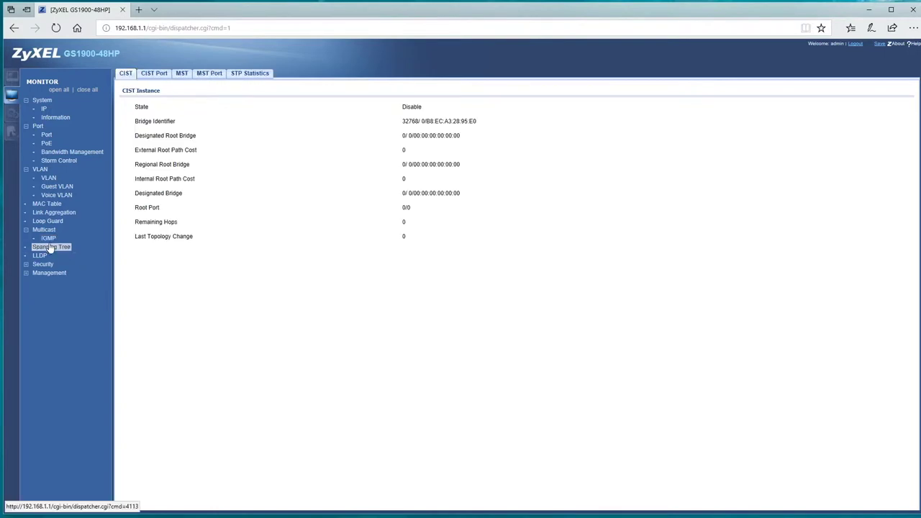
click(154, 75)
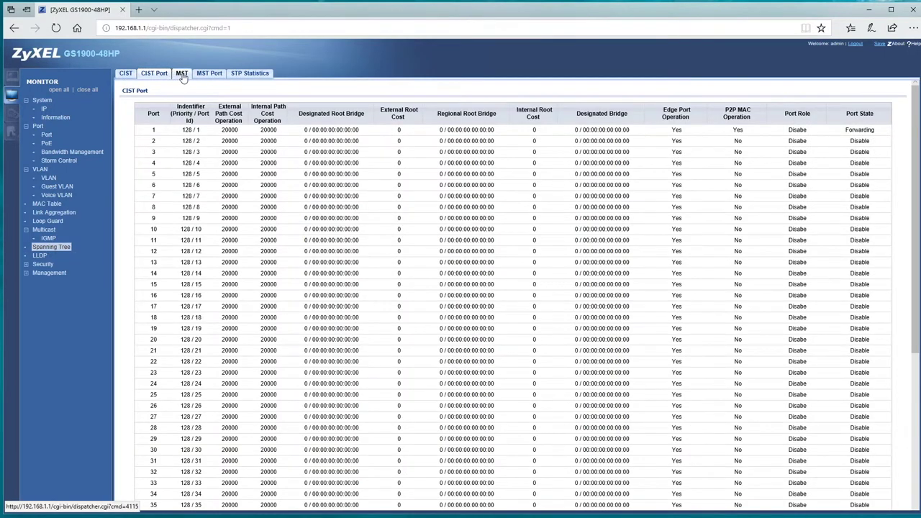
click(182, 75)
click(210, 75)
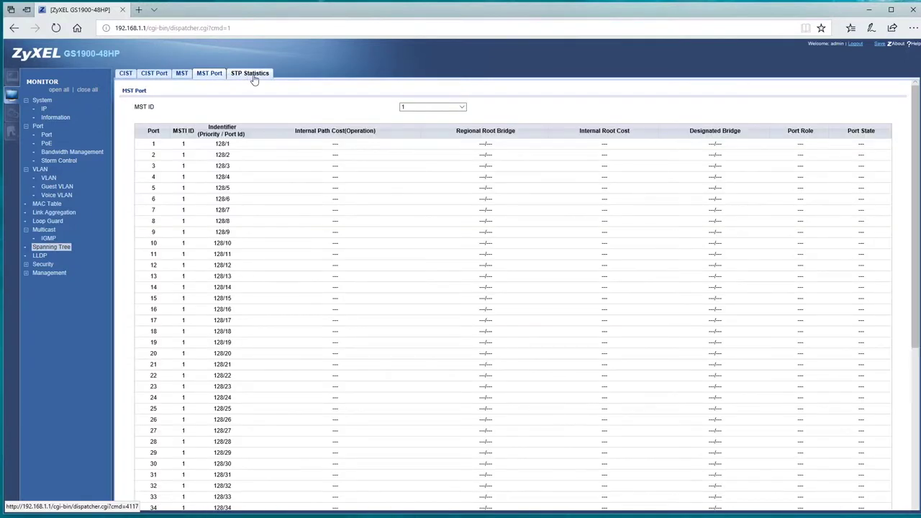
click(253, 77)
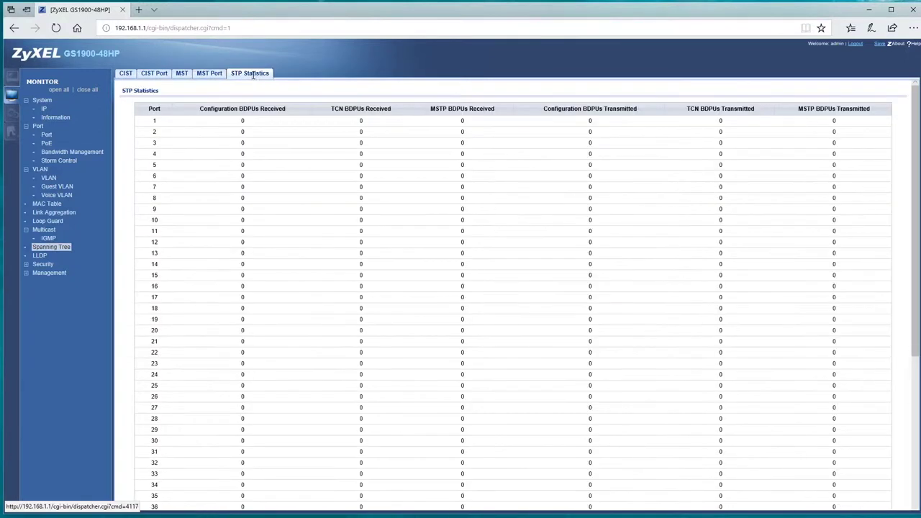
Review LLDP statistics, remote device information and port overloading status.
click(39, 256)
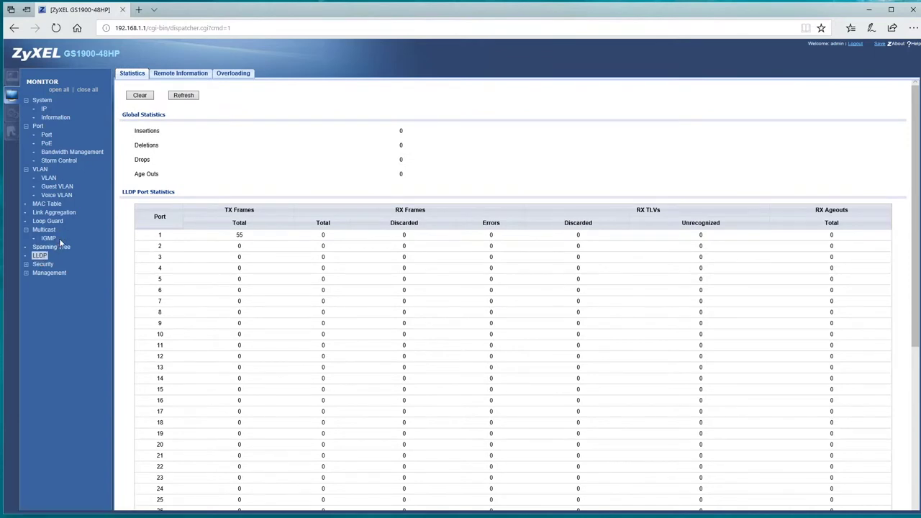
click(175, 74)
click(227, 76)
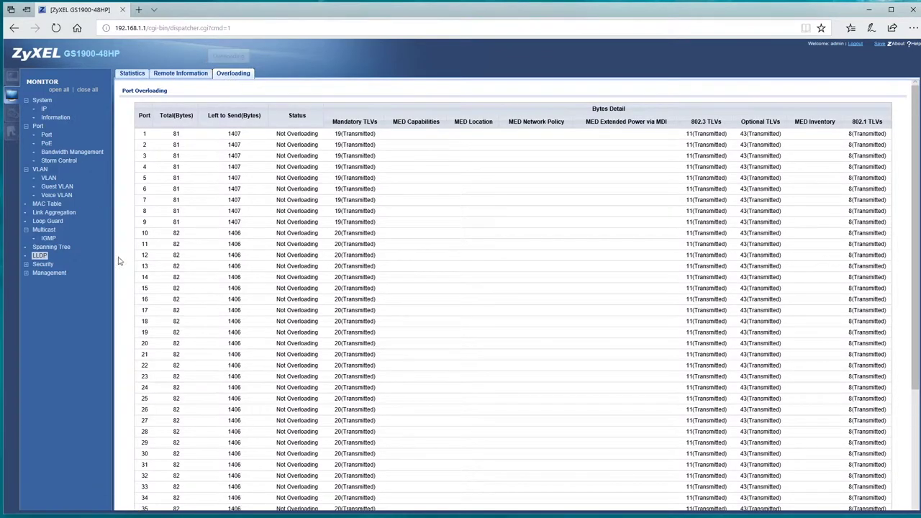
Check port security status, 802.1X port status and authenticated hosts.
click(40, 265)
click(48, 275)
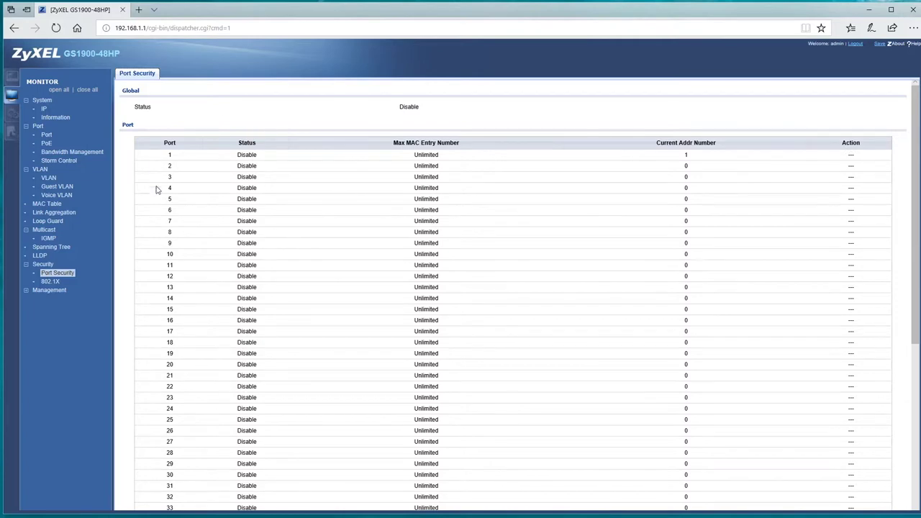
scroll(160, 203, down, 5)
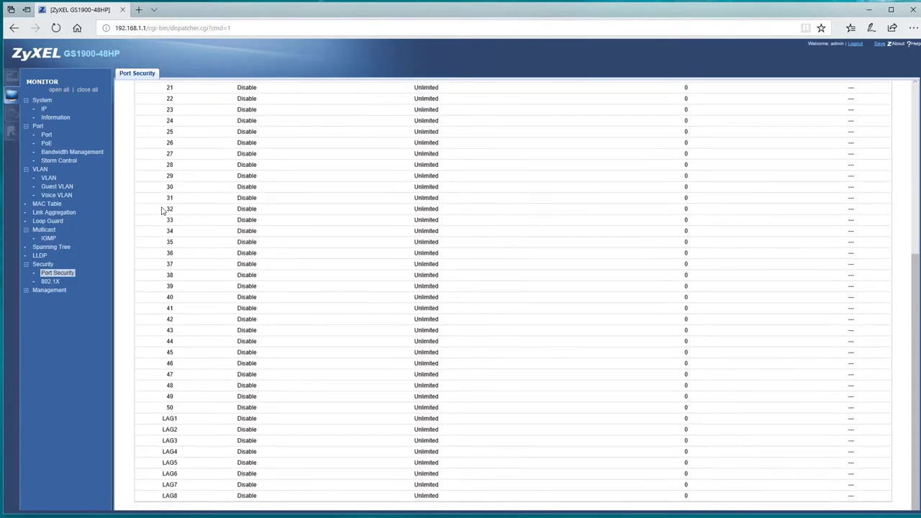
click(51, 282)
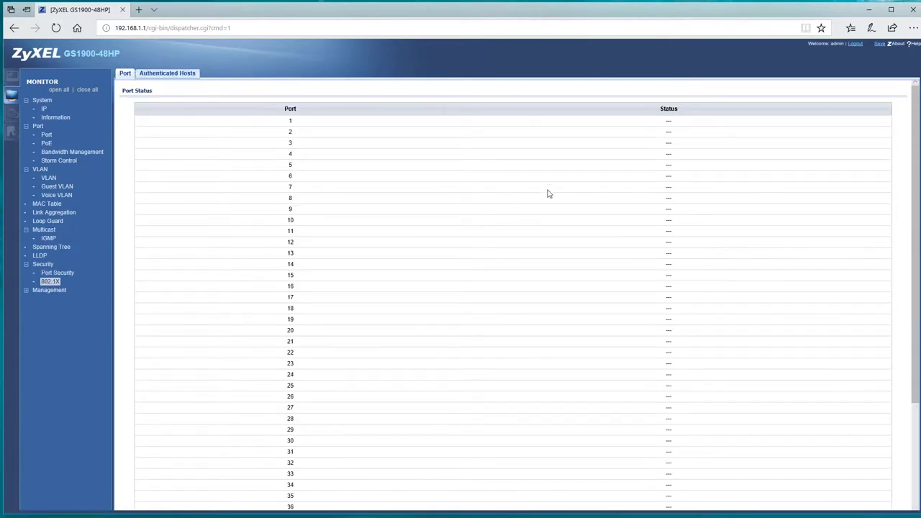
click(174, 76)
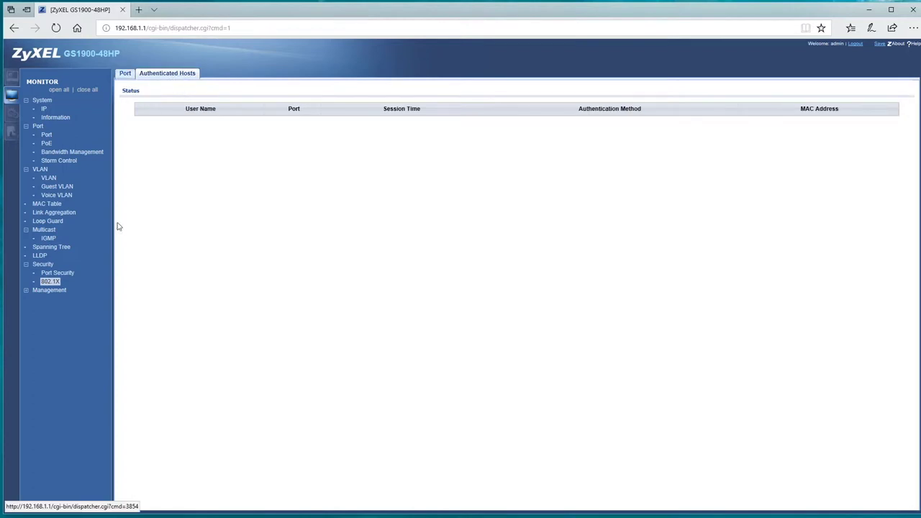
View the system log and error-disabled ports, then go to the Configuration section.
click(44, 291)
click(49, 300)
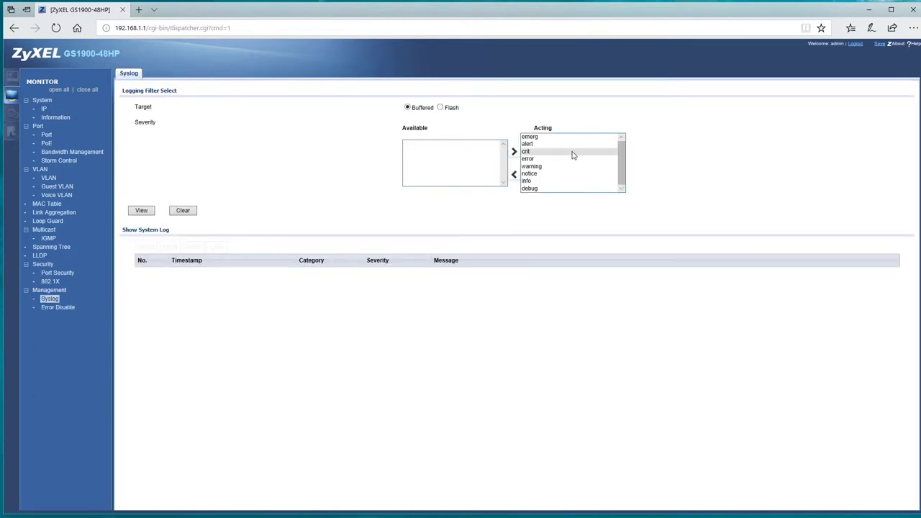
click(60, 308)
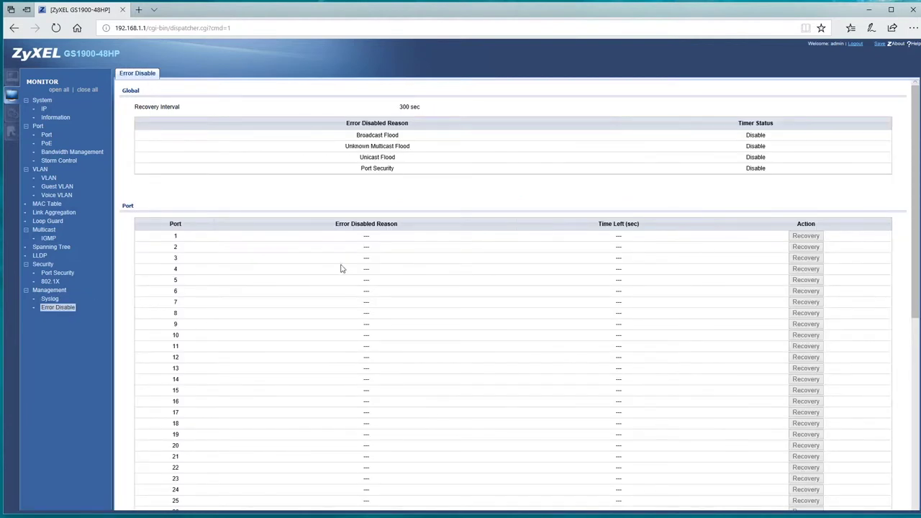
click(13, 113)
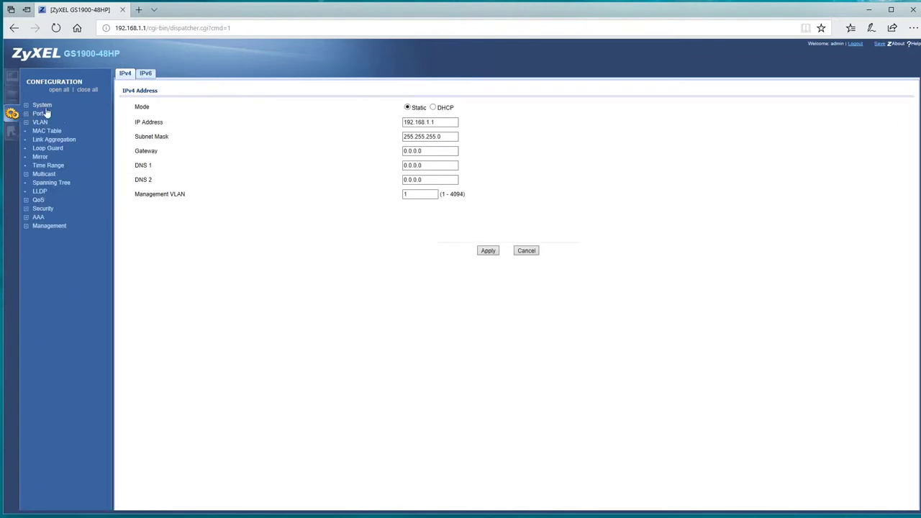
Look over the system time and system name, location and contact configuration pages.
click(42, 106)
click(48, 124)
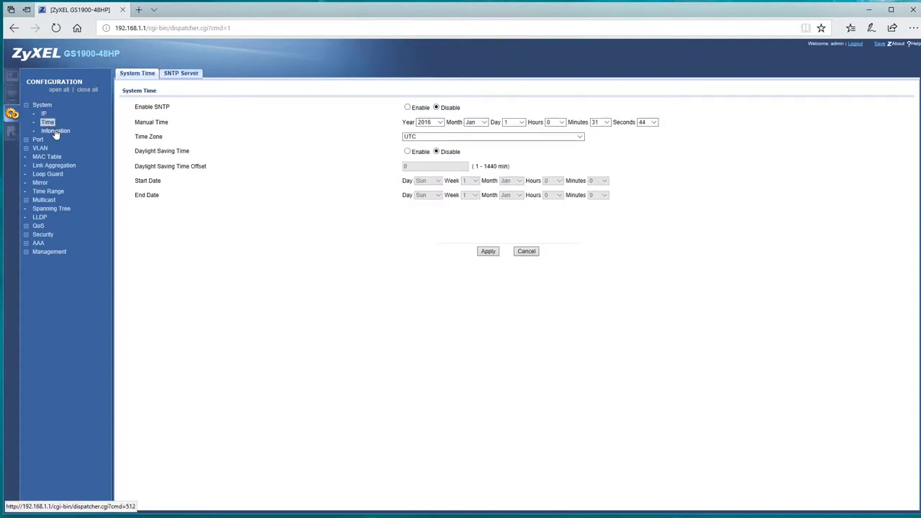
click(55, 133)
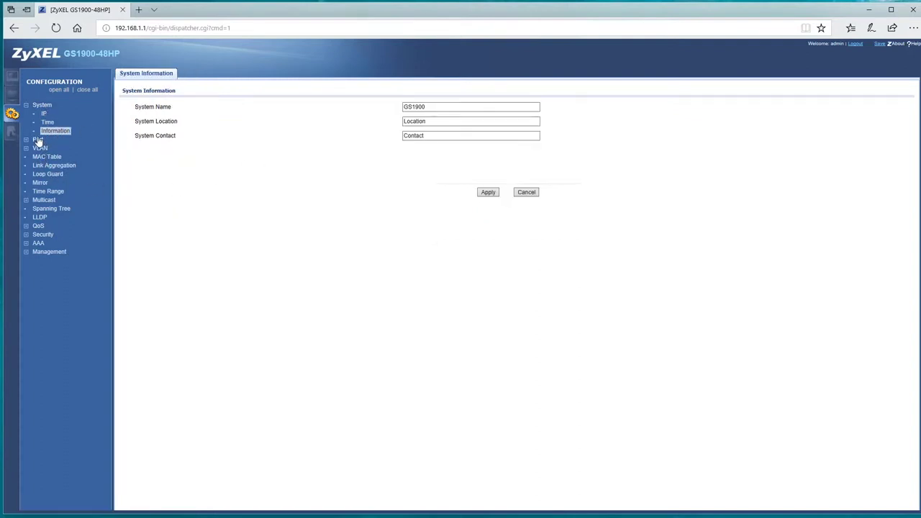
Open the port settings edit form for port 1.
click(37, 139)
click(46, 149)
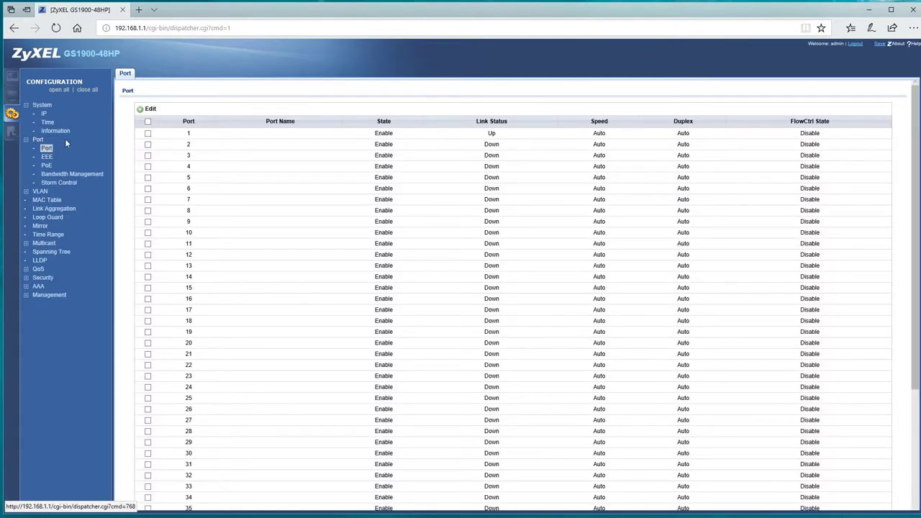
click(147, 133)
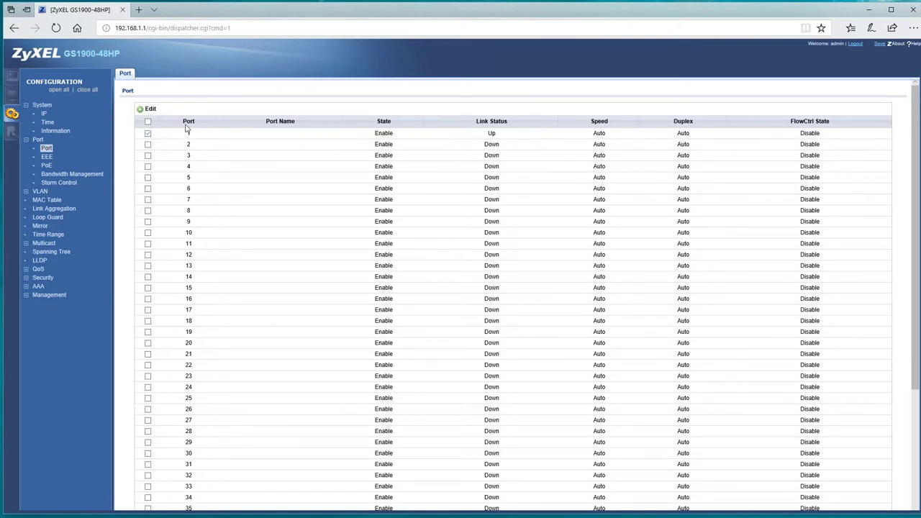
click(147, 109)
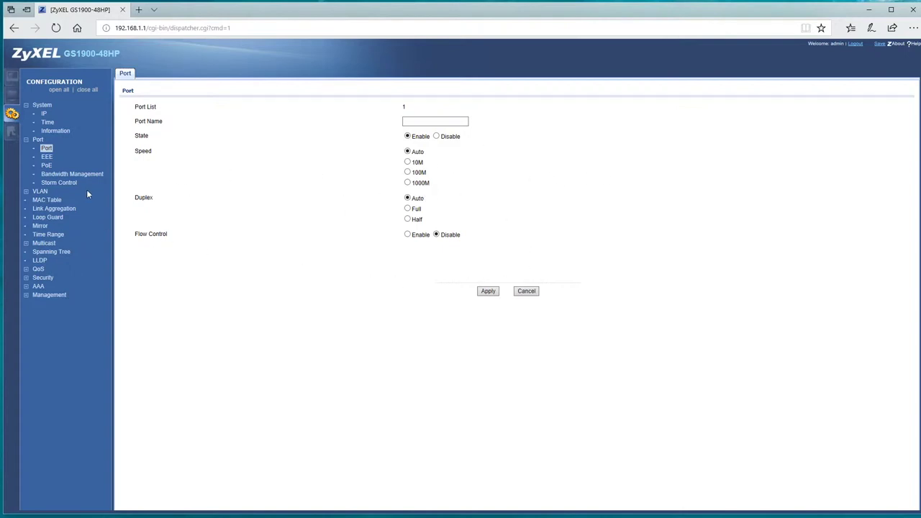
Check port 1's EEE settings, then show the global PoE configuration with mode Classification.
click(47, 157)
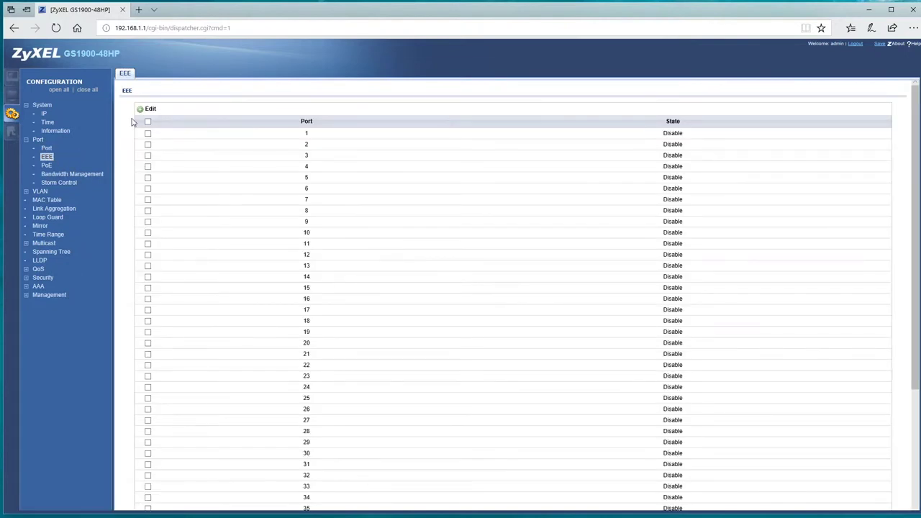
click(151, 112)
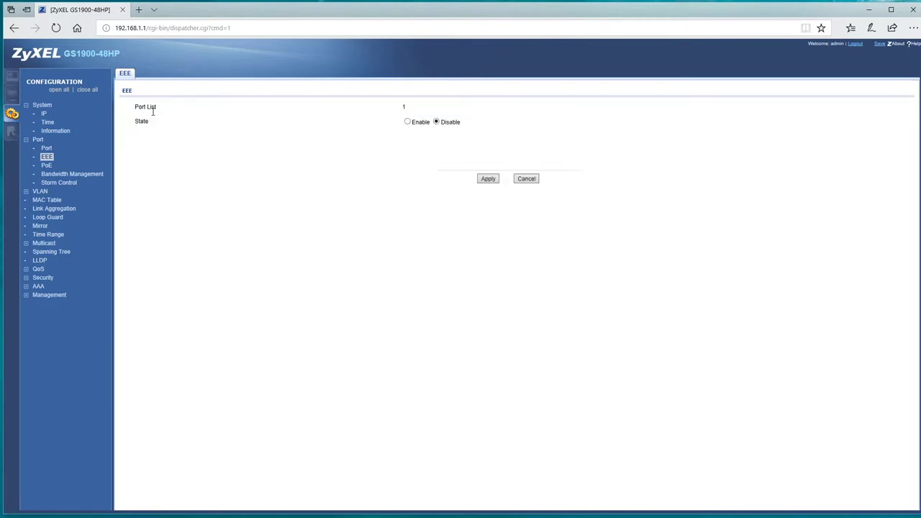
click(46, 166)
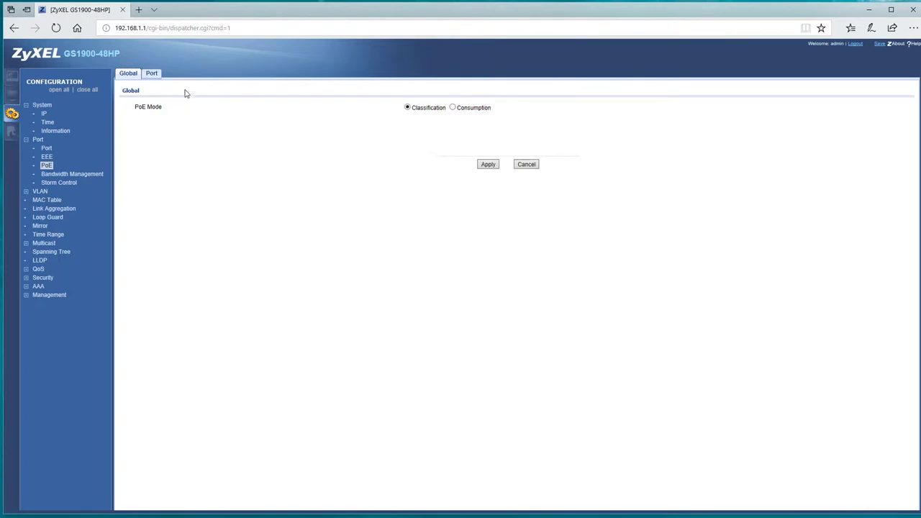
Open port 1's PoE settings and keep the power-up mode at 802.3at.
click(154, 74)
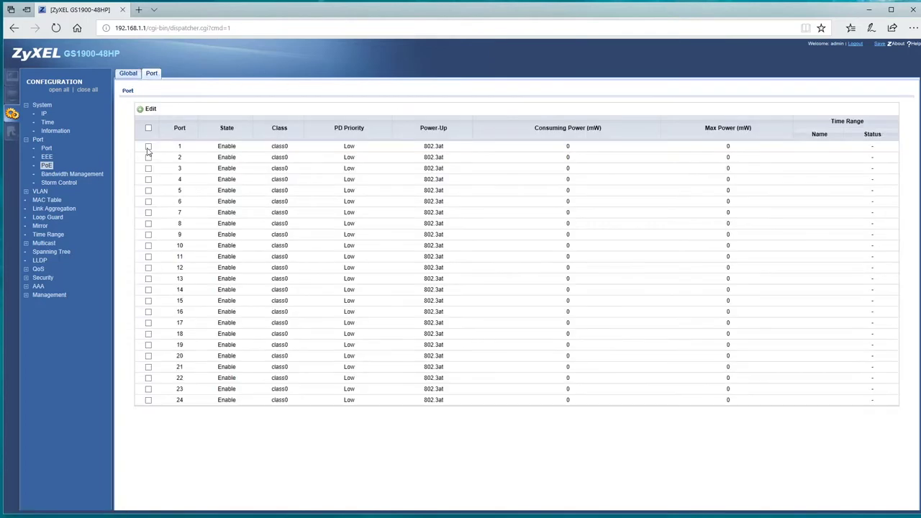
click(148, 146)
click(149, 109)
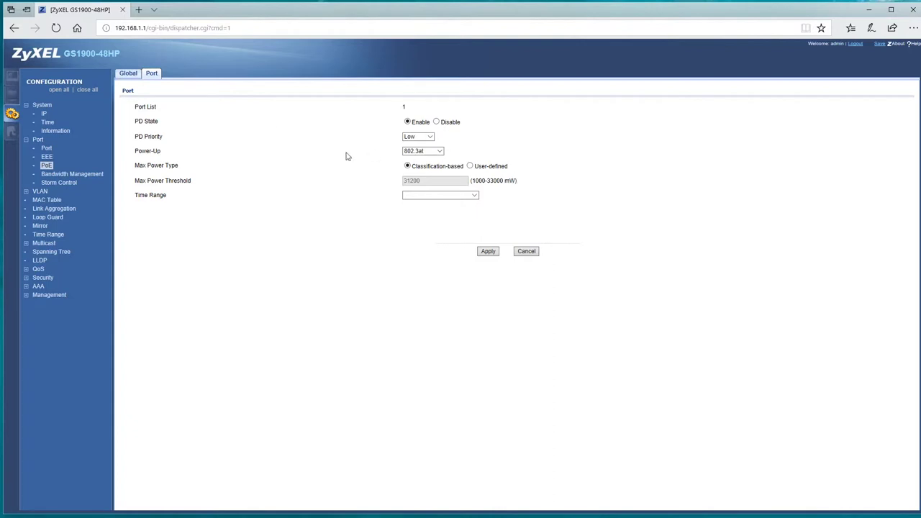
click(432, 151)
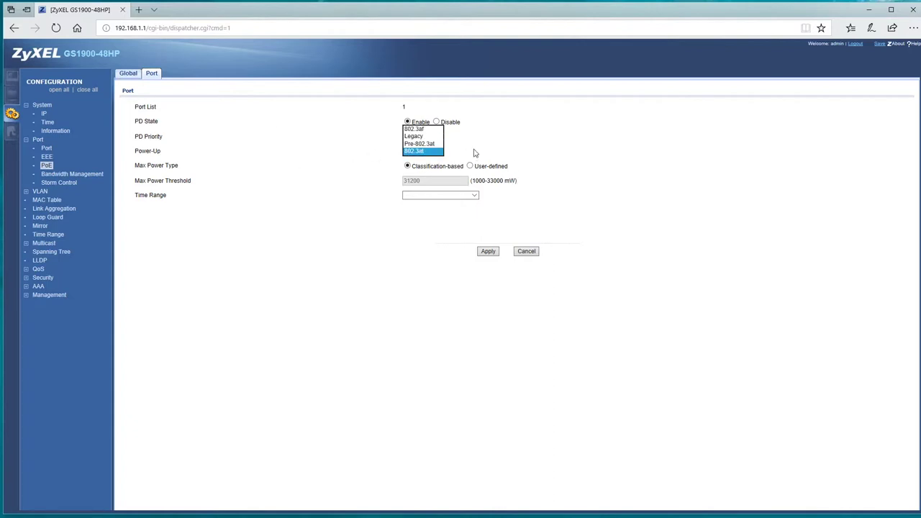
click(272, 232)
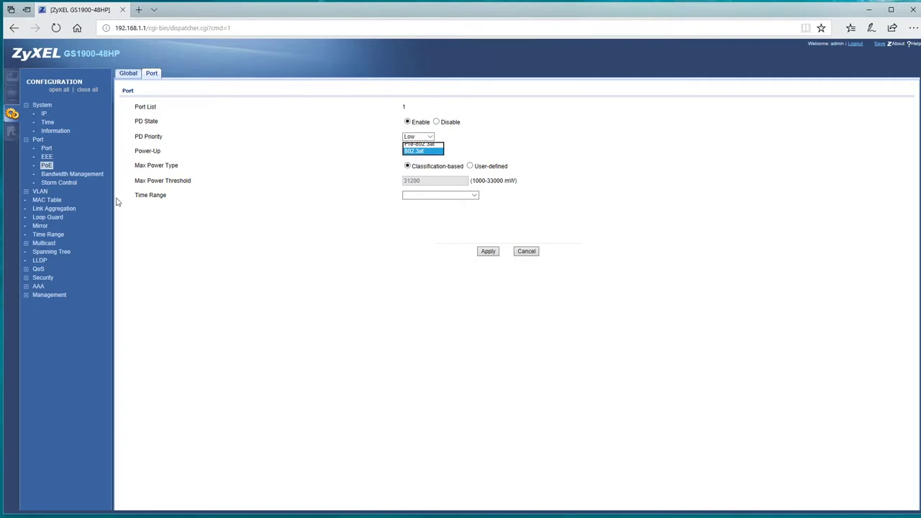
Open port 1's bandwidth rate limits and storm control settings.
click(80, 177)
click(148, 264)
click(148, 241)
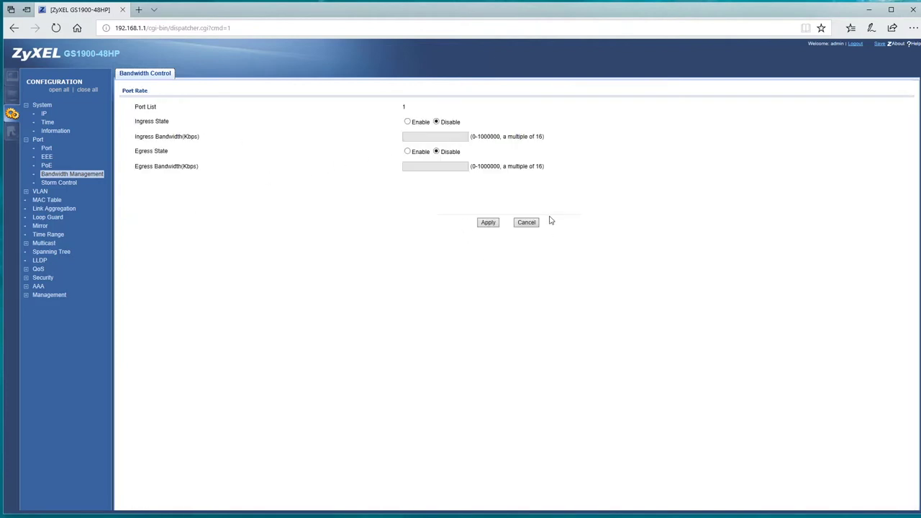
click(61, 184)
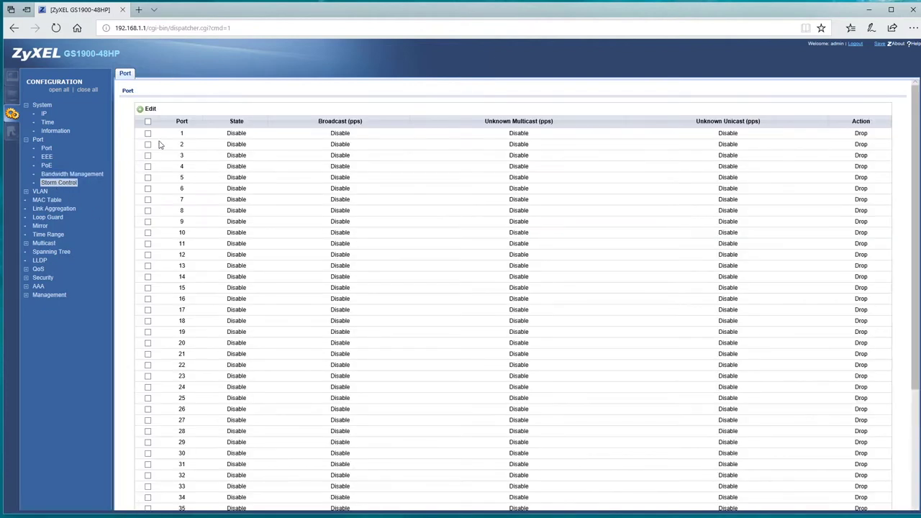
click(147, 133)
click(149, 109)
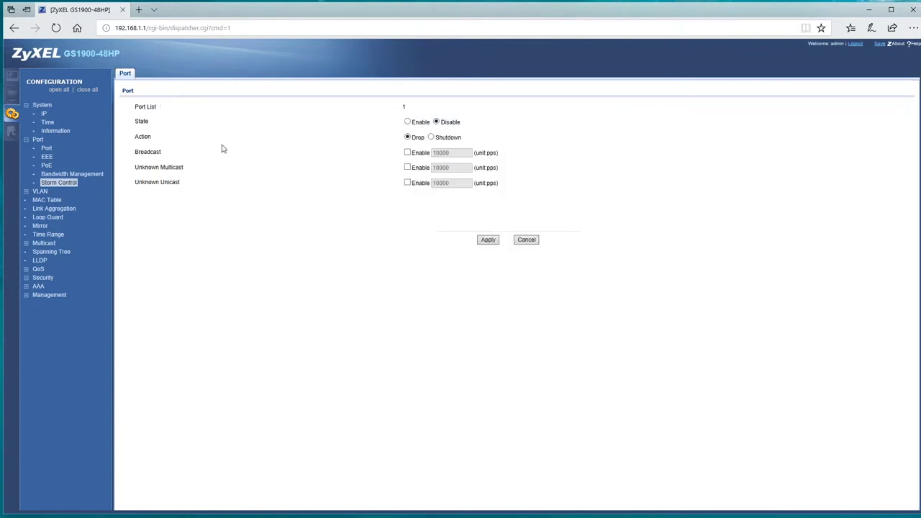
Browse the VLAN, guest VLAN, voice VLAN and MAC table pages, then open Maintenance.
click(27, 192)
click(49, 200)
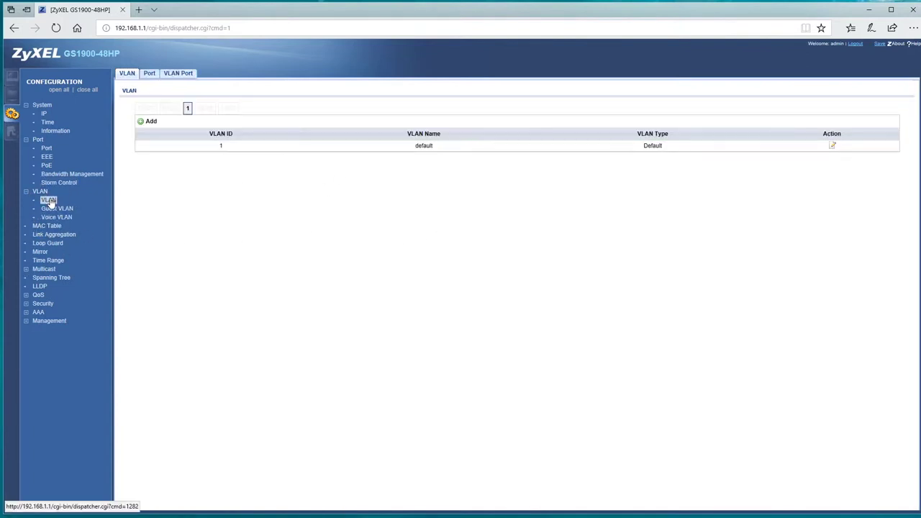
click(54, 209)
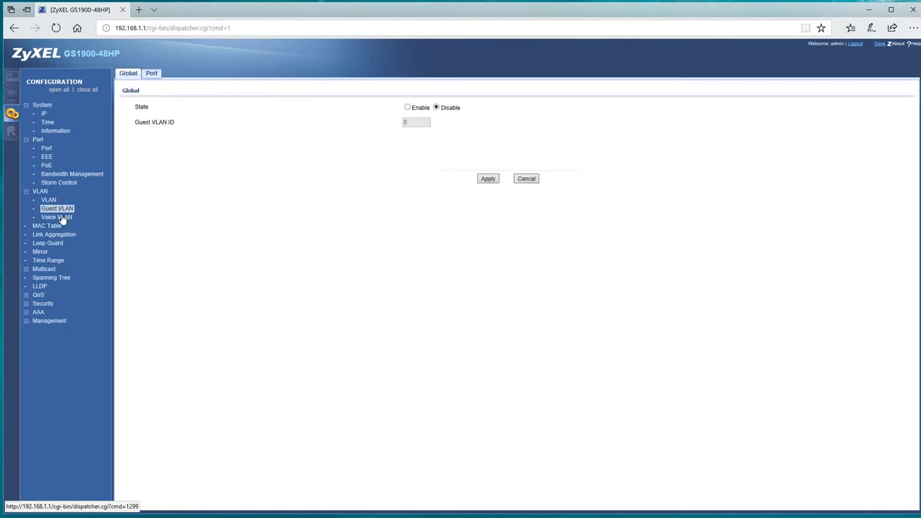
click(59, 217)
click(47, 226)
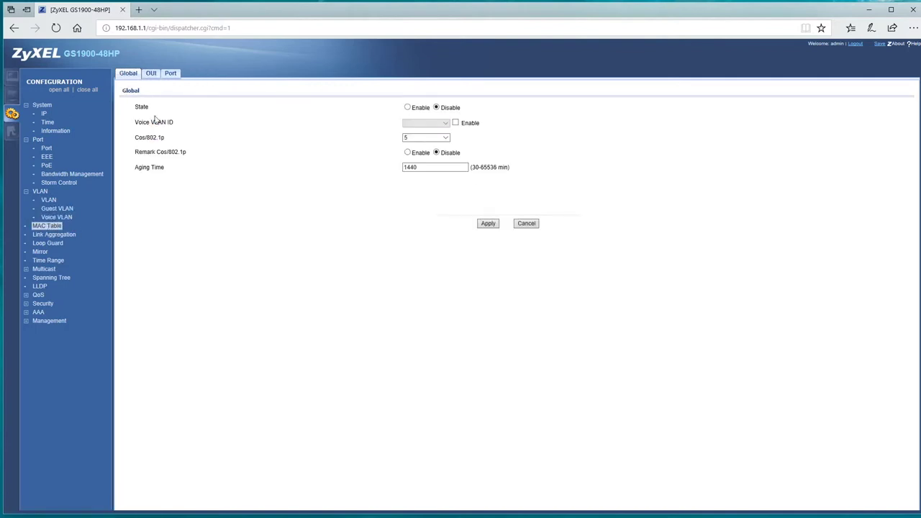
click(11, 133)
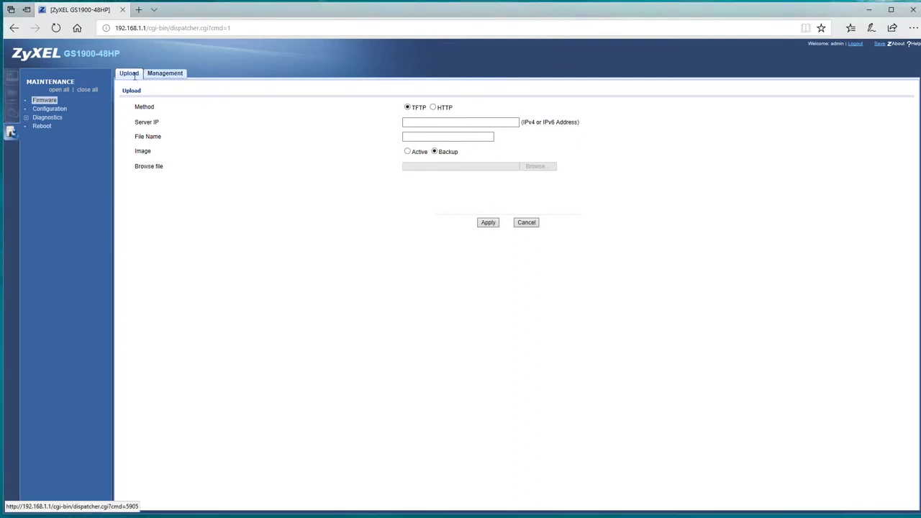
Review the configuration backup, restore, file management and factory default pages, then return to firmware upload.
click(48, 110)
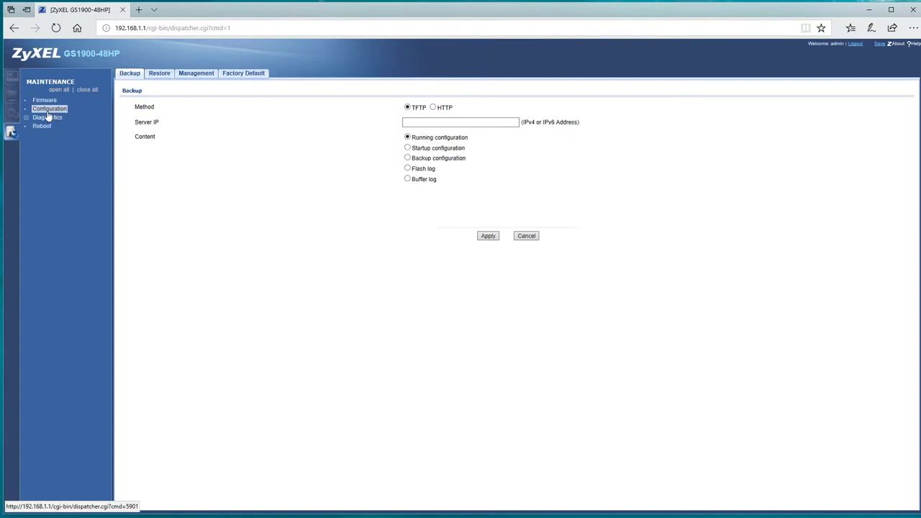
click(162, 77)
click(205, 81)
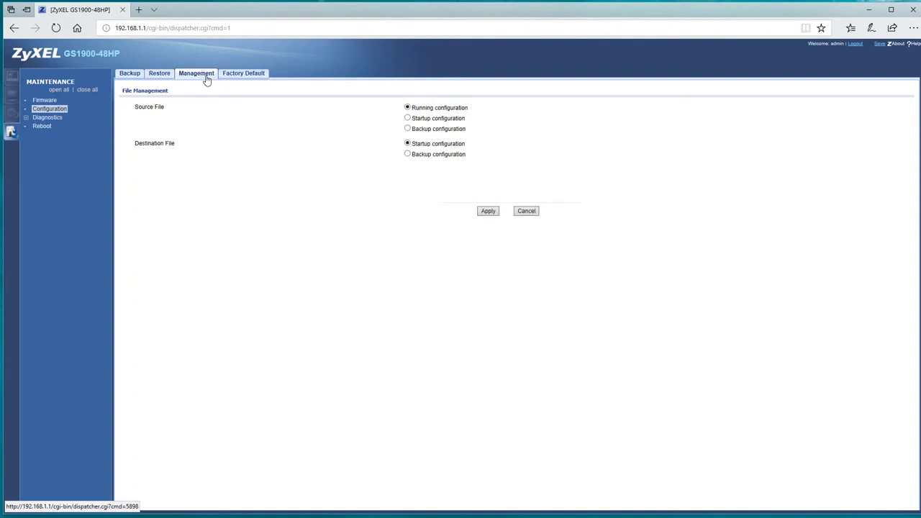
click(242, 76)
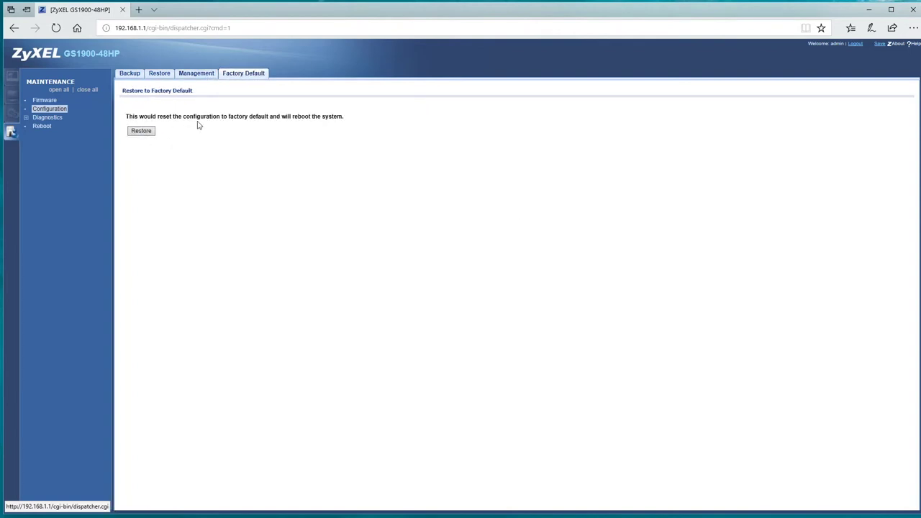
click(44, 100)
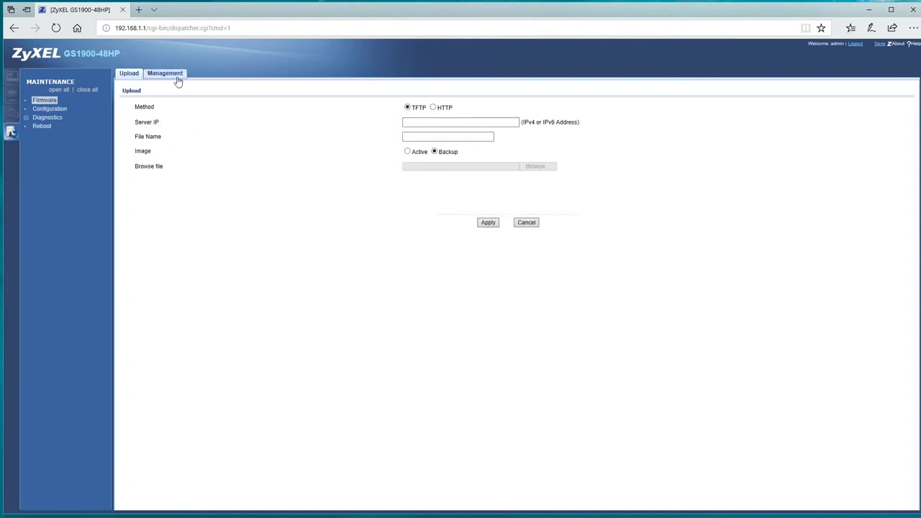
Run a cable diagnostics test on port 1.
click(46, 118)
click(52, 126)
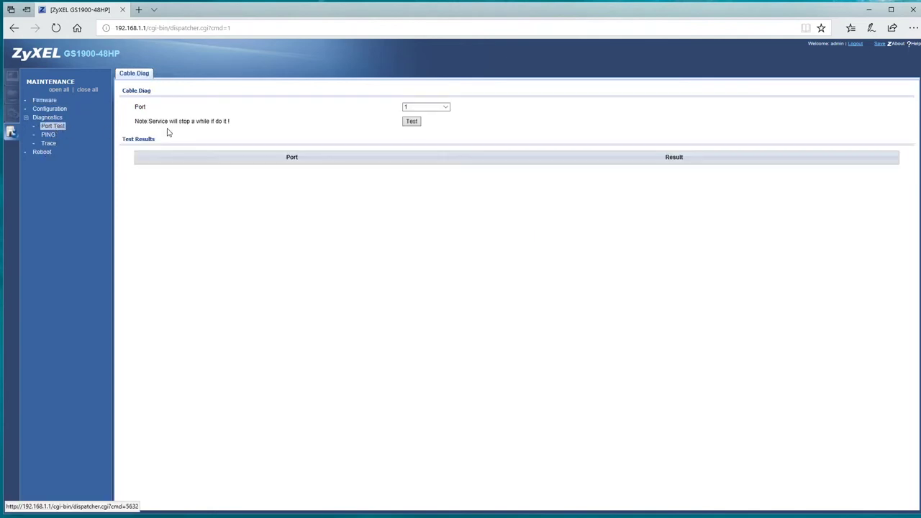
click(411, 123)
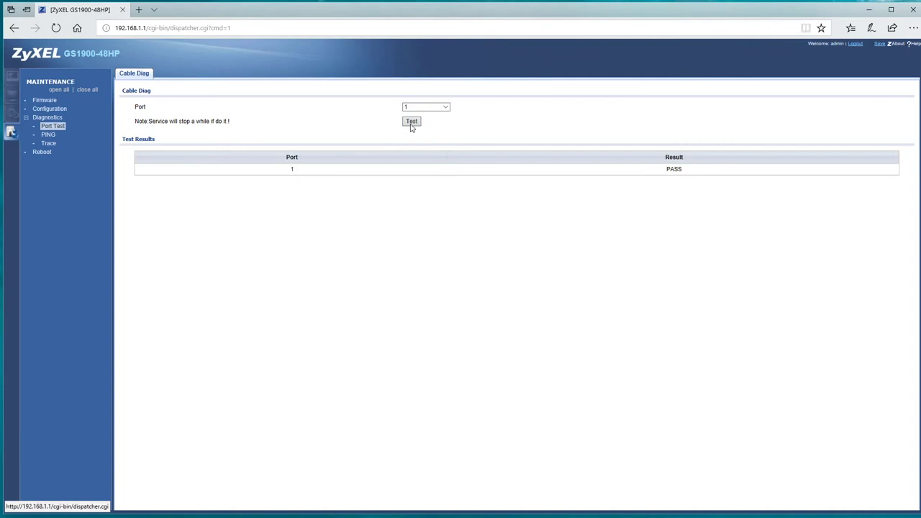
View the ping and trace route pages, then open the Reboot page.
click(49, 135)
click(47, 143)
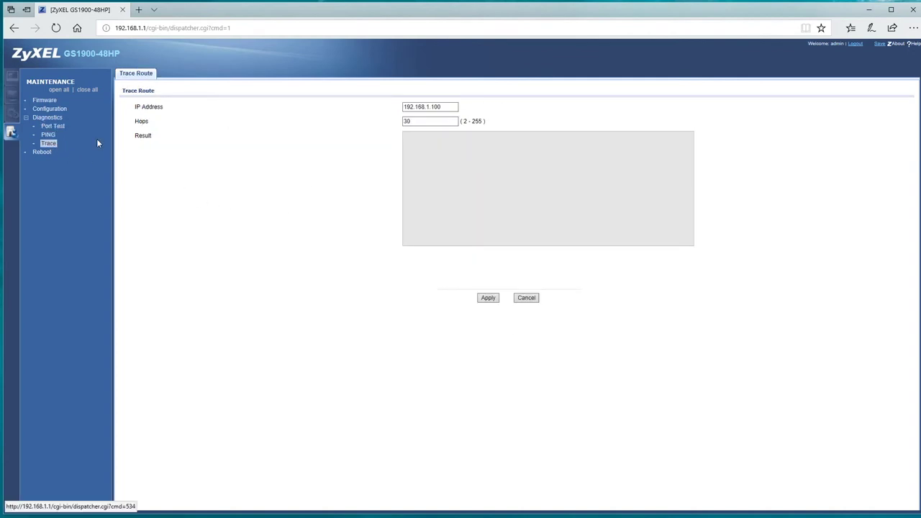
click(41, 152)
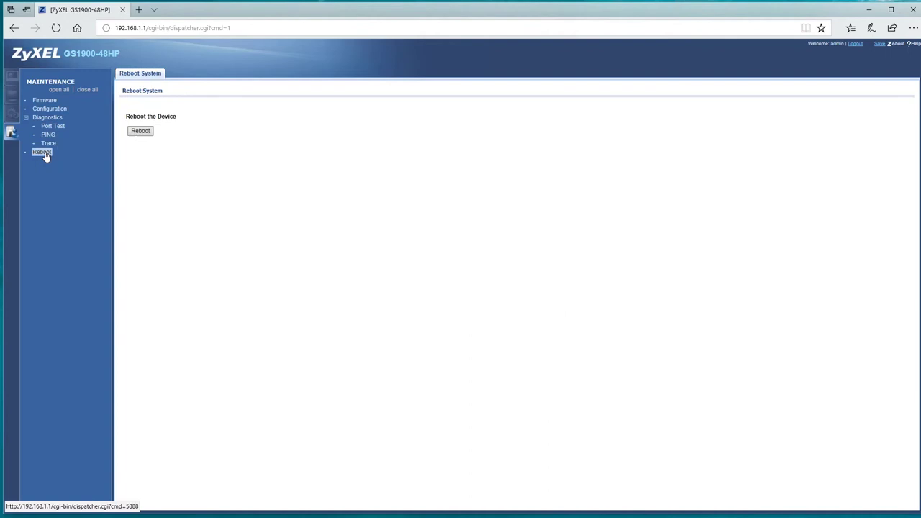
Reboot the switch, confirm it, and log back in with the admin account.
click(143, 136)
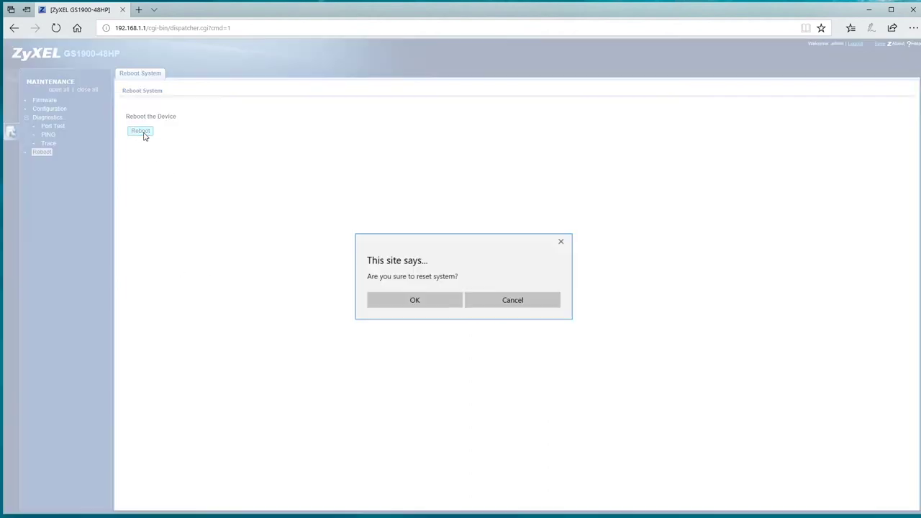
click(419, 306)
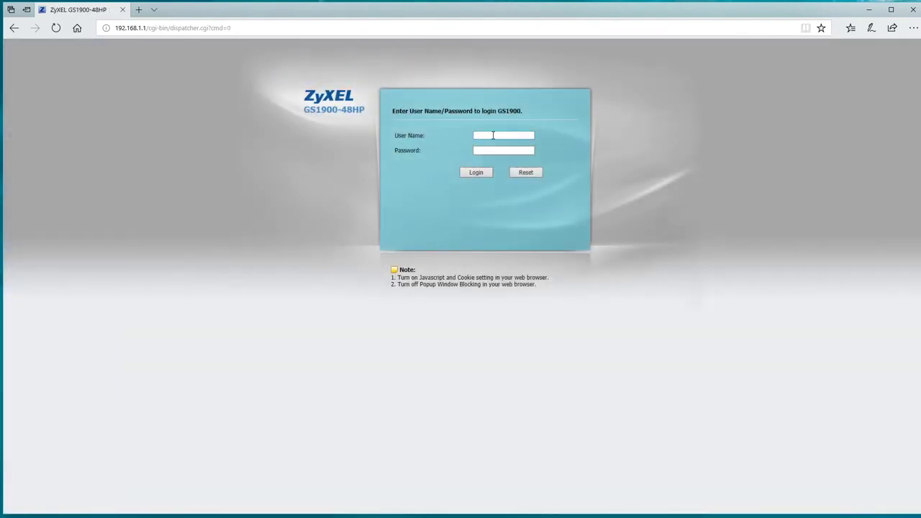
click(493, 136)
text(admin)
key(Tab)
key(Return)
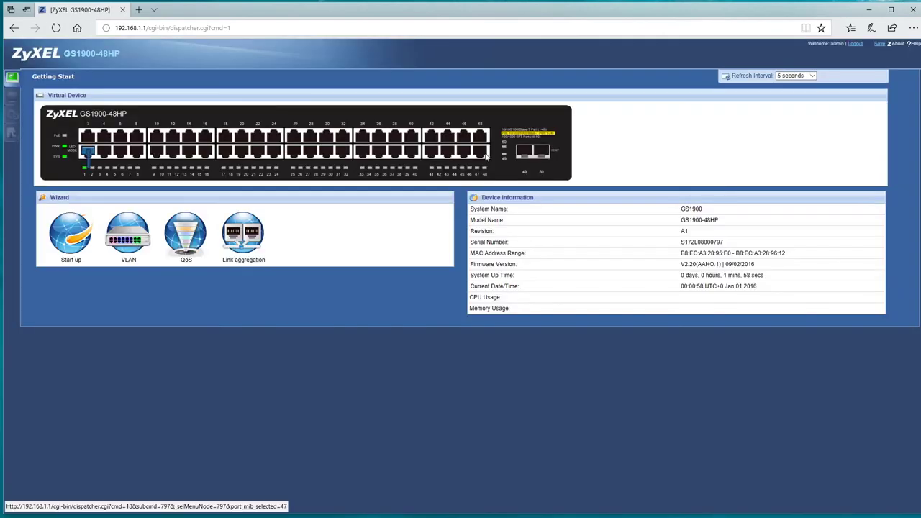